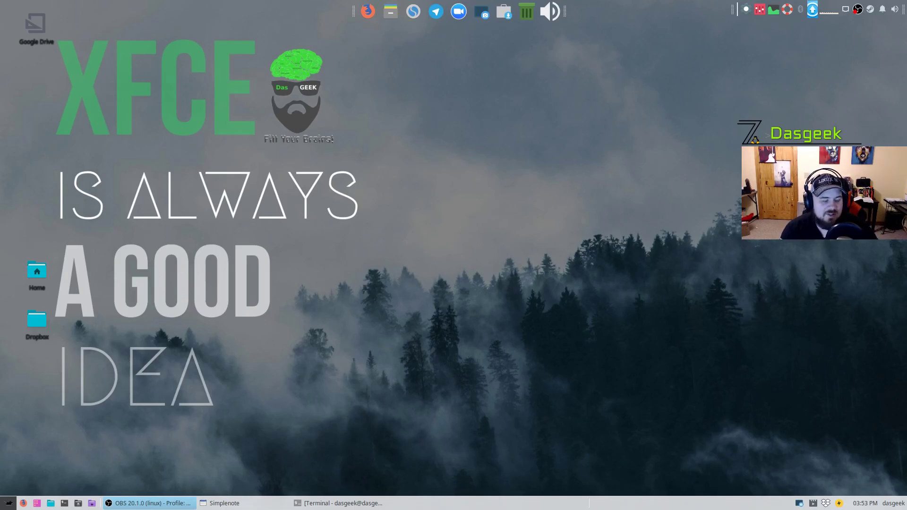
- Review the terminal's papirus/papirus repository, papirus-icon-theme package and xfce4-goodies install commands, and close the terminal
click(324, 504)
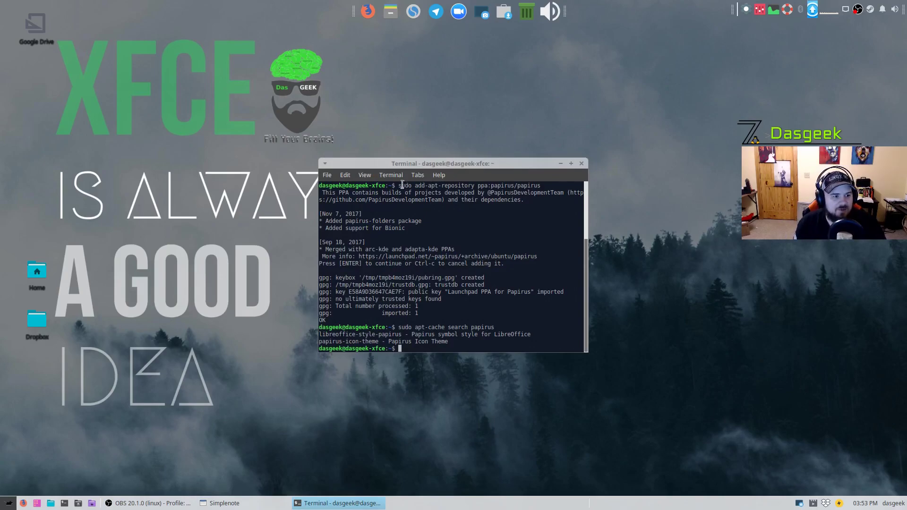
drag(400, 184, 544, 185)
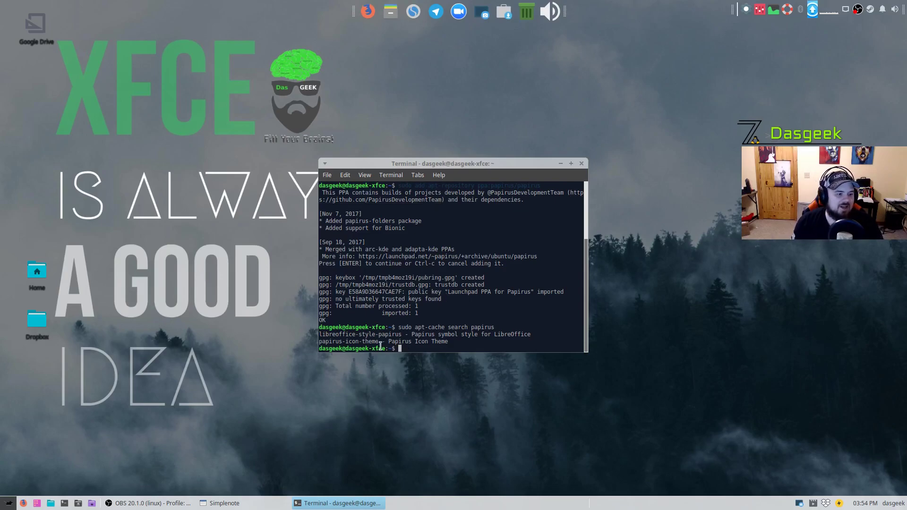
drag(320, 341, 383, 342)
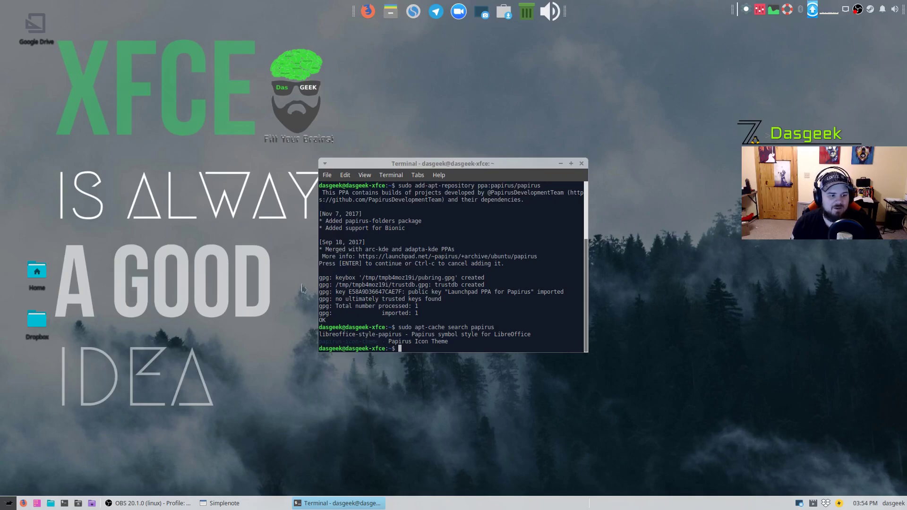
scroll(450, 260, up, 4)
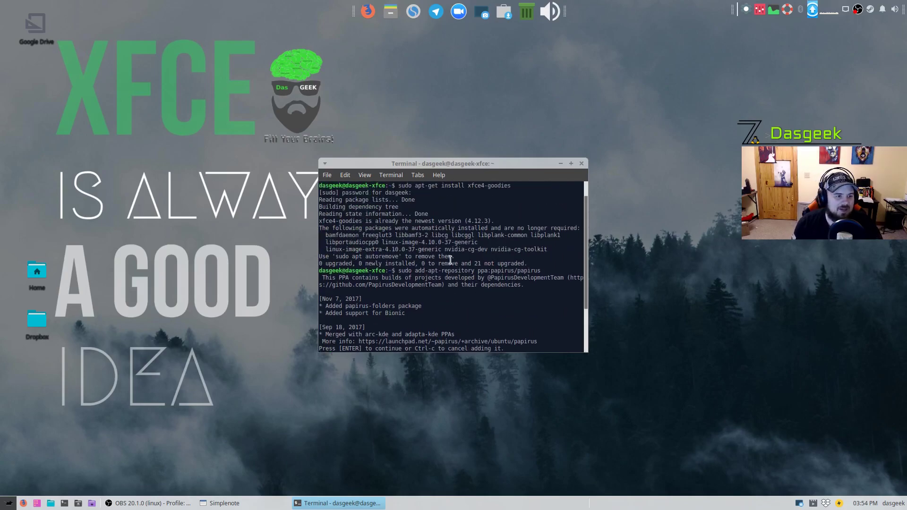
drag(398, 185, 522, 187)
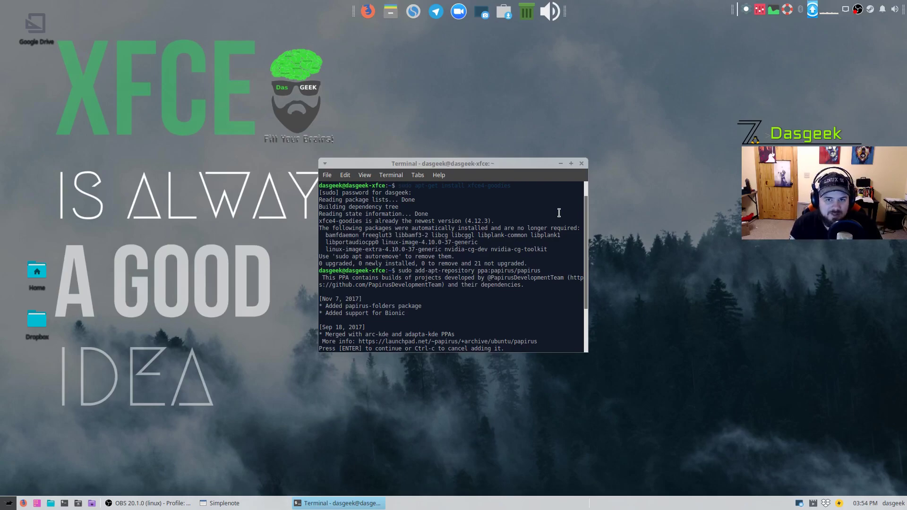
click(582, 163)
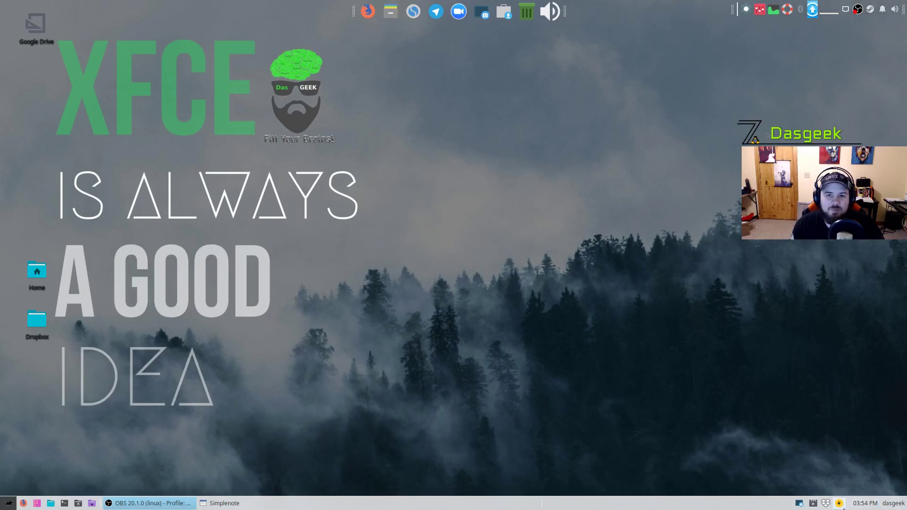
click(887, 506)
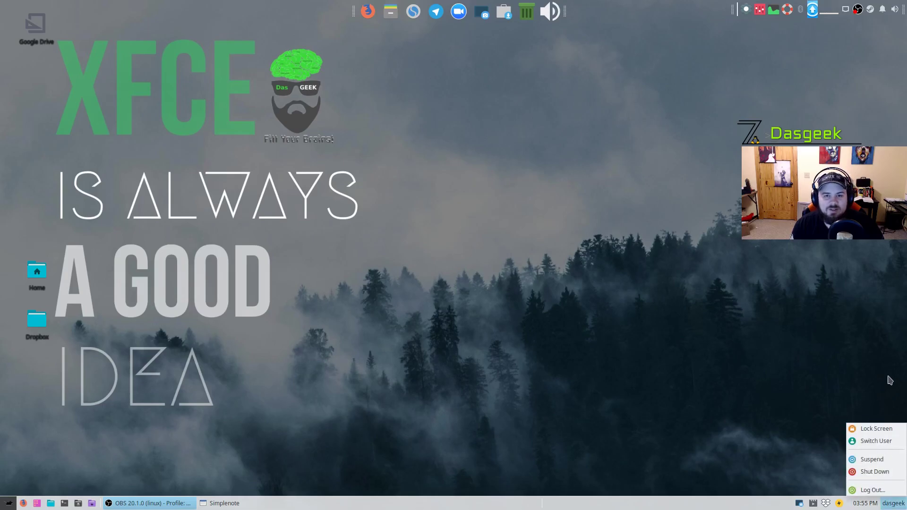
click(634, 246)
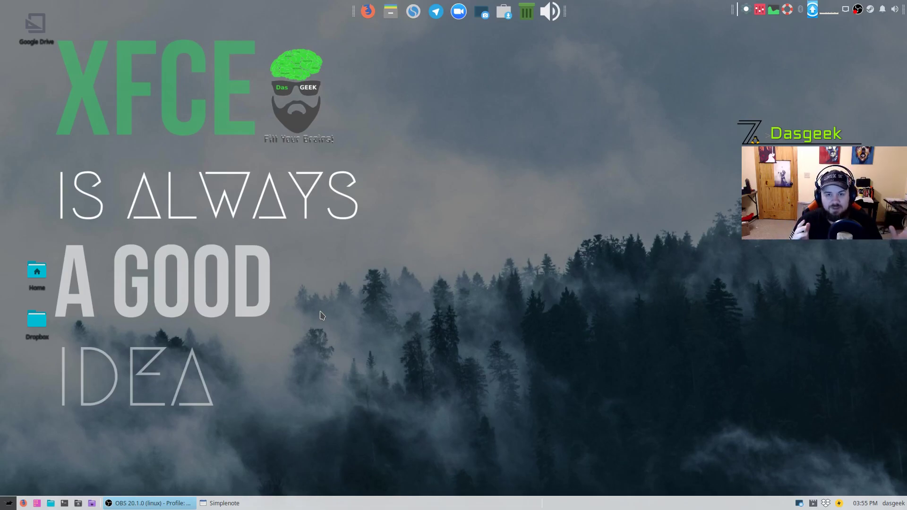
right_click(662, 213)
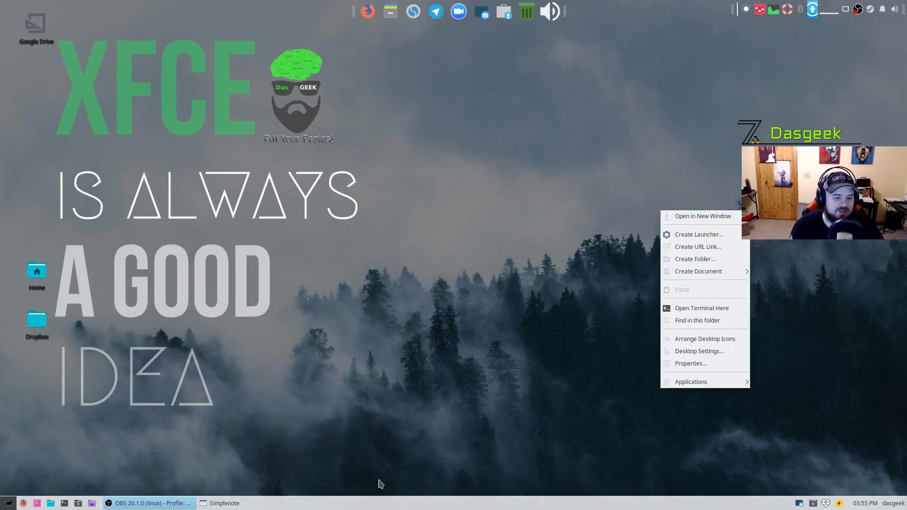
- Open the panel preferences from the taskbar panel
click(406, 502)
right_click(408, 502)
mouse_move(437, 491)
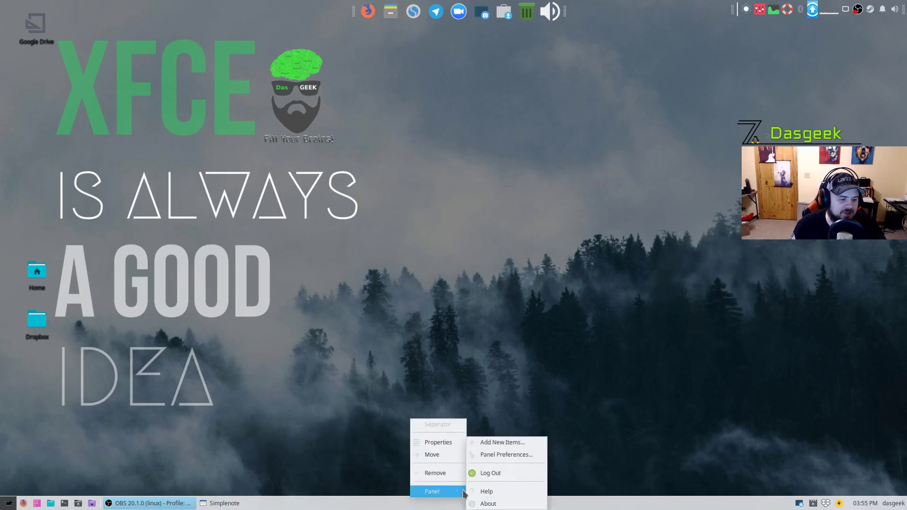
click(503, 455)
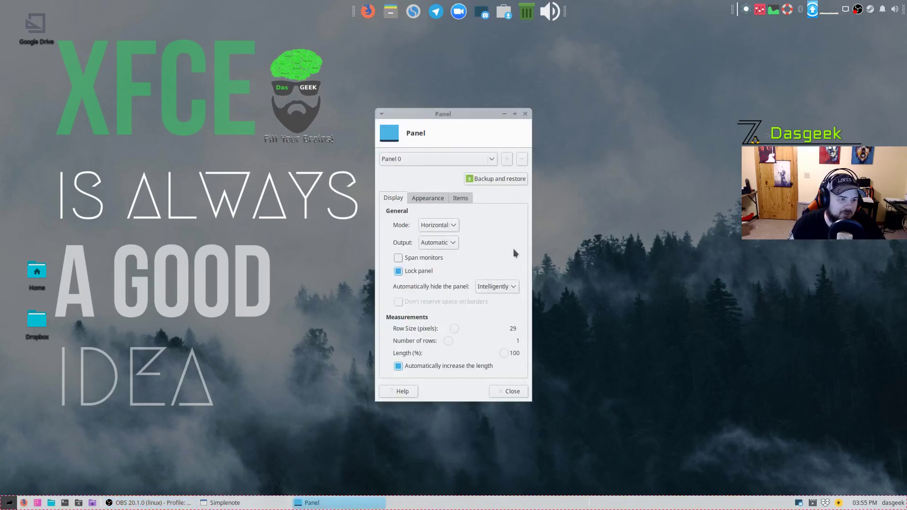
- Choose Panel 2 as the panel to configure and set its number of rows to 1
click(493, 160)
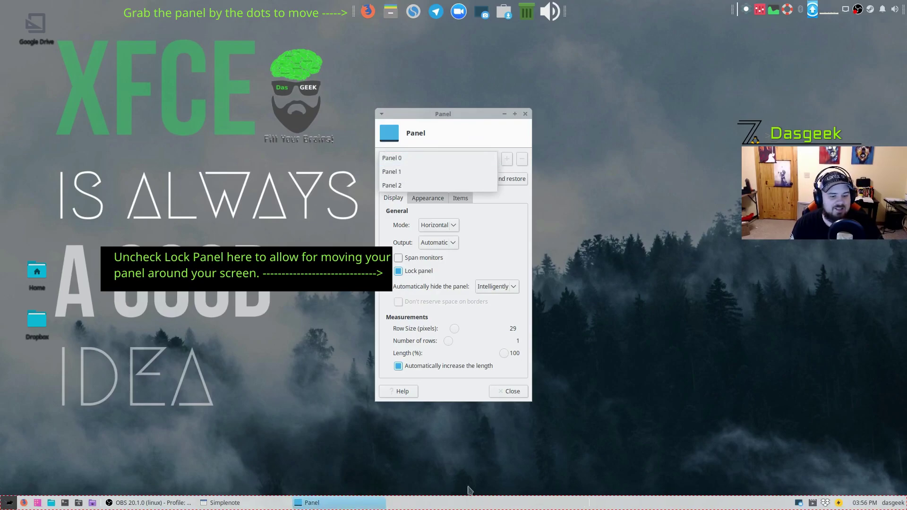
click(425, 171)
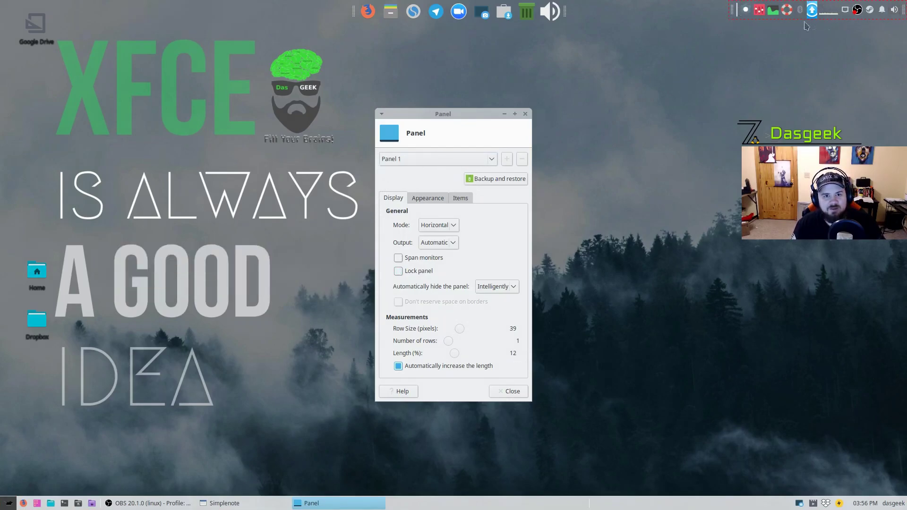
click(417, 162)
click(416, 172)
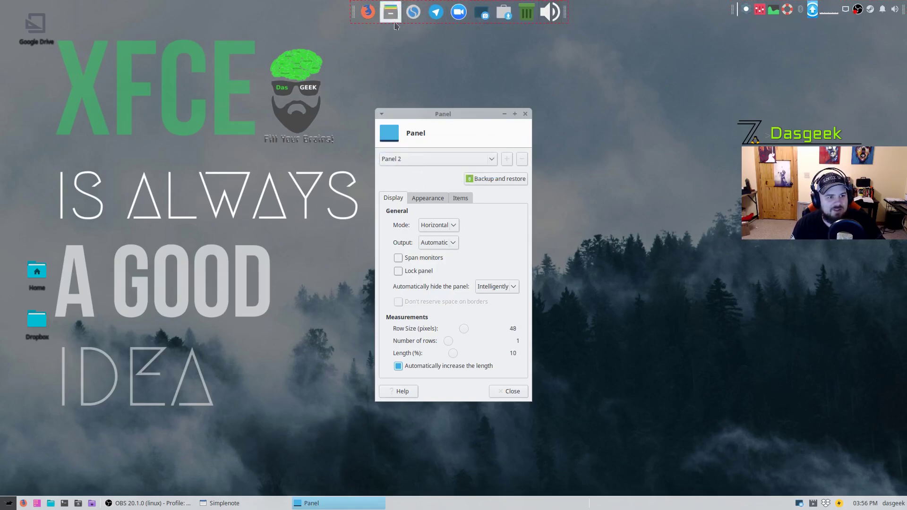
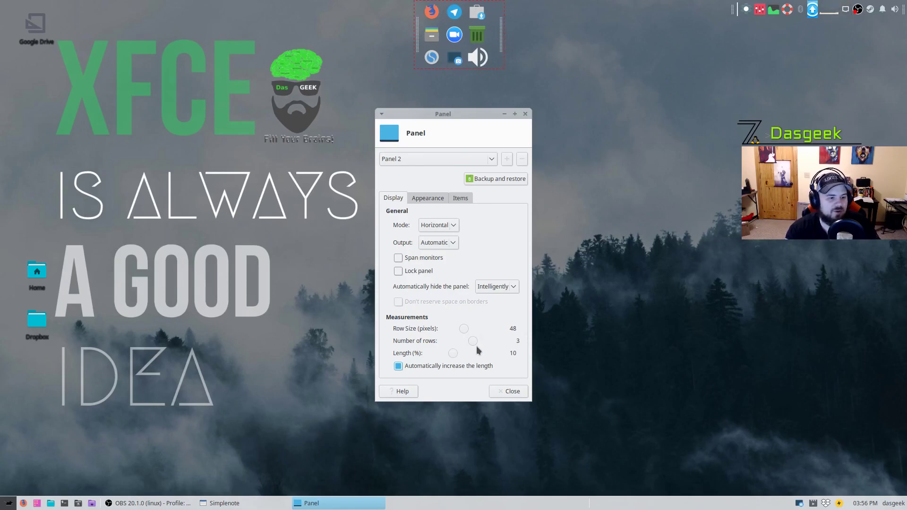
drag(471, 344, 454, 345)
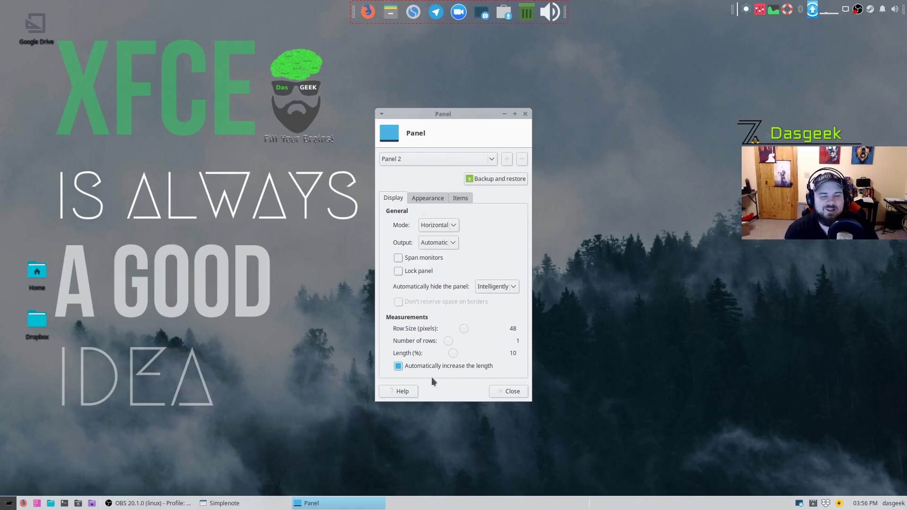
- Give Panel 2 a solid colour background with alpha 64 and the grey colour #767676
click(420, 202)
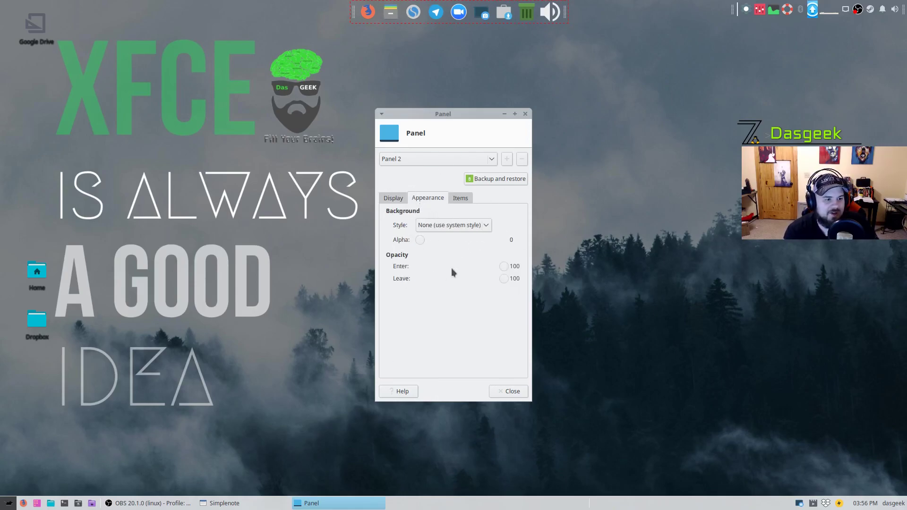
drag(420, 241, 464, 239)
click(455, 225)
click(450, 238)
click(430, 256)
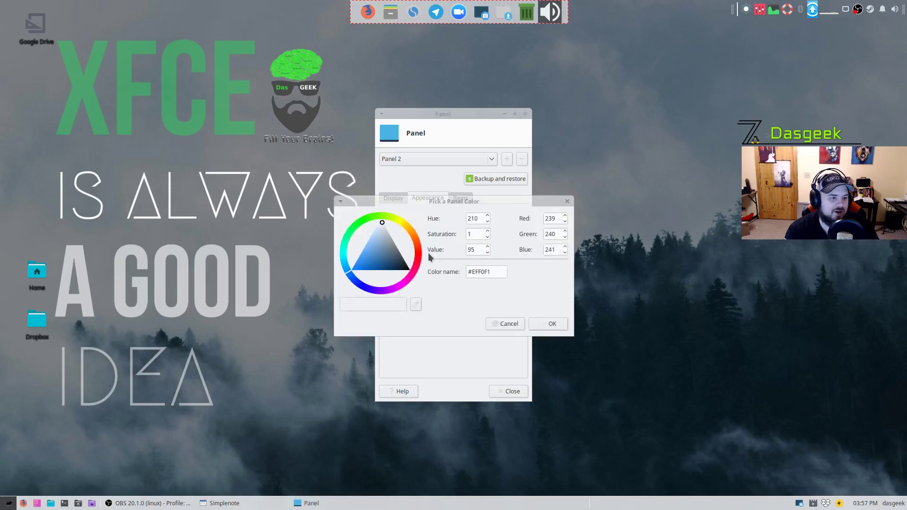
drag(361, 257, 407, 245)
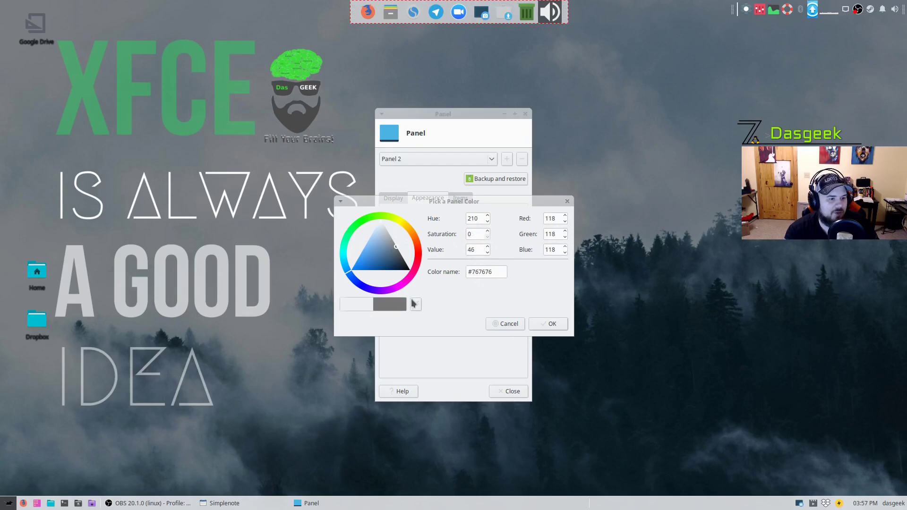
click(548, 324)
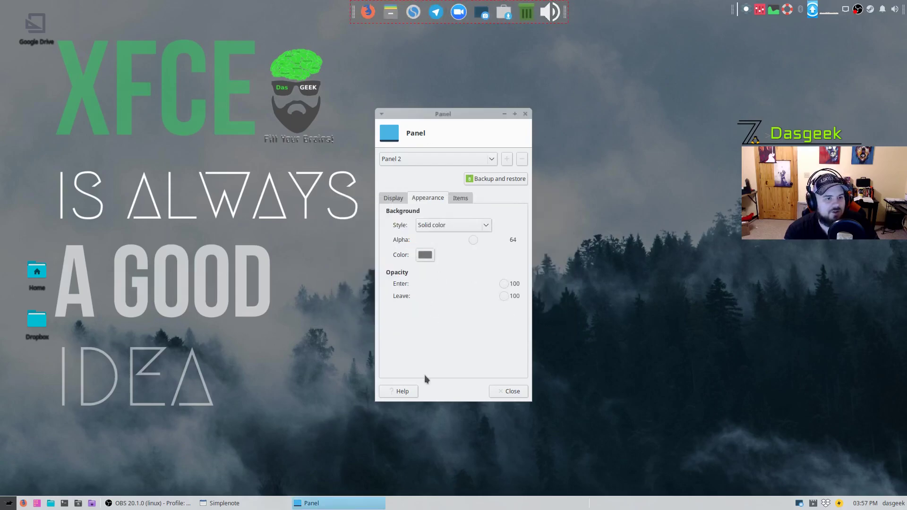
- Restore Panel 2's background style to None (use system style) with alpha 0
click(464, 226)
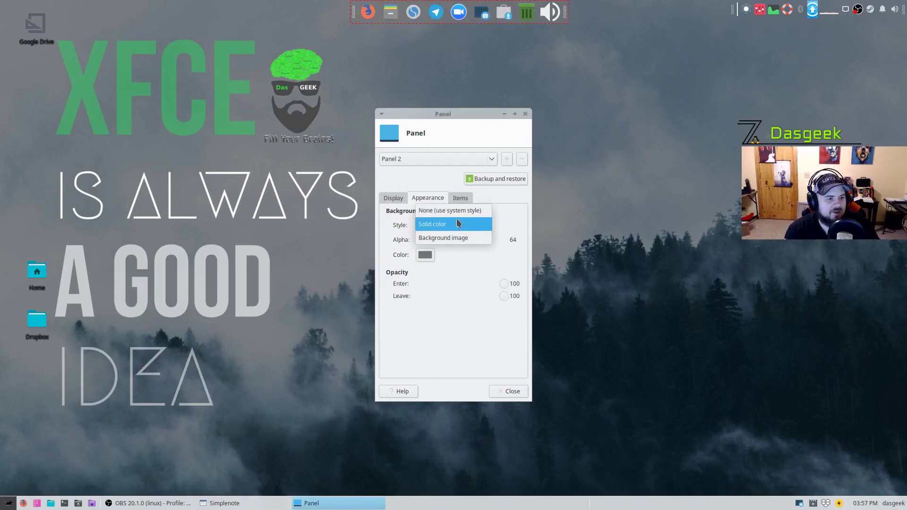
click(457, 210)
drag(471, 232, 375, 249)
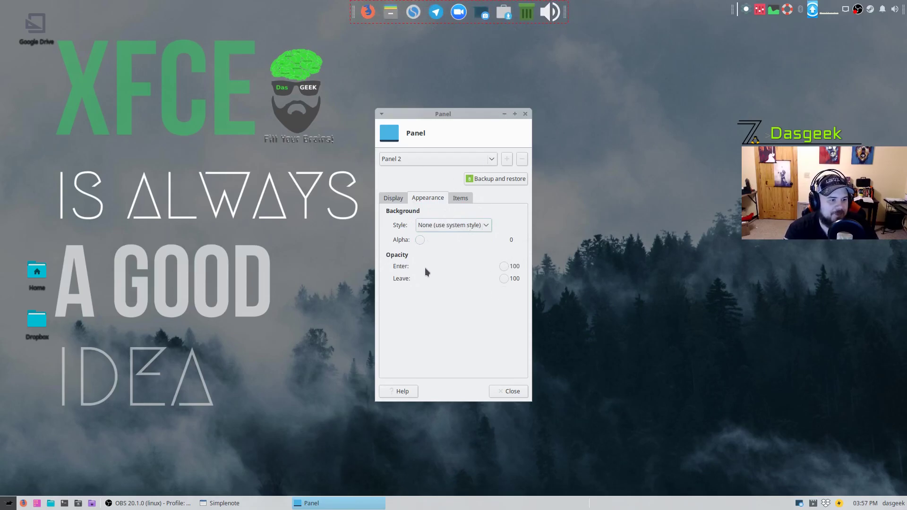
- Browse the full list of plugins that can be added to Panel 2, and close the list without adding any
click(459, 198)
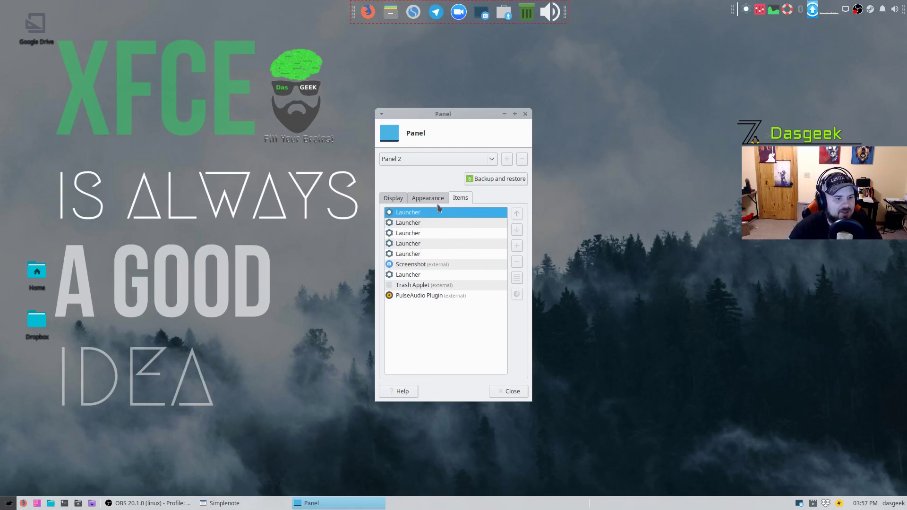
click(518, 246)
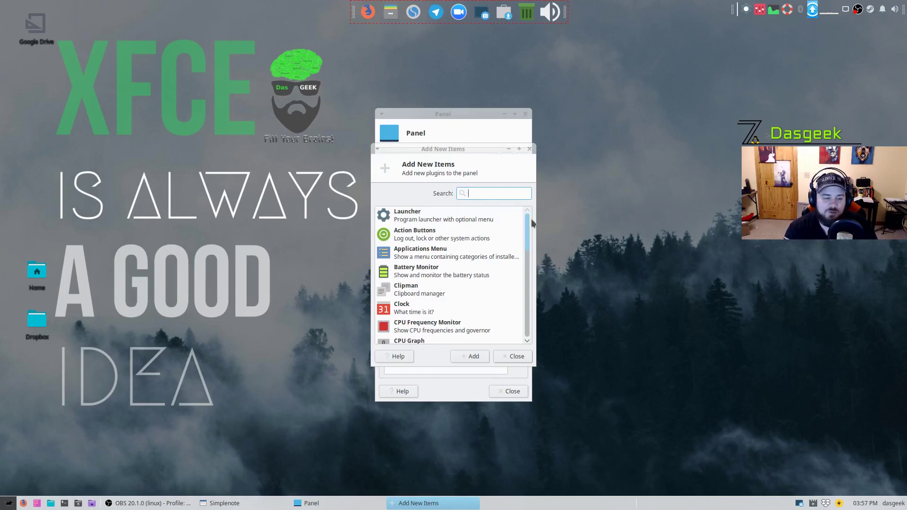
scroll(463, 228, down, 3)
scroll(464, 231, down, 10)
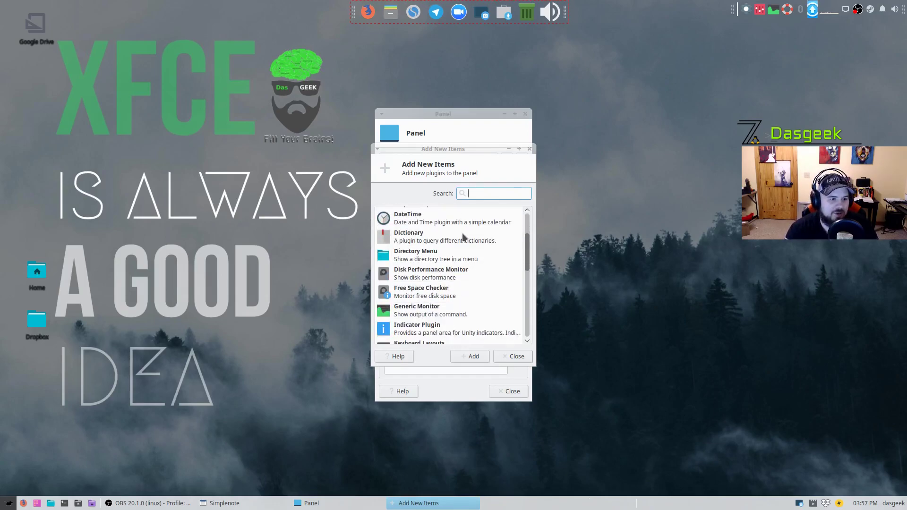
scroll(463, 229, down, 2)
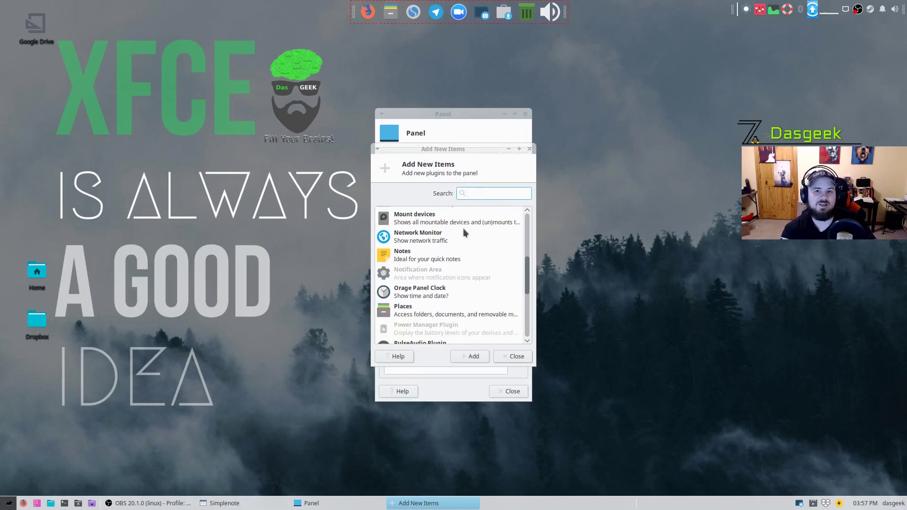
scroll(463, 228, down, 10)
scroll(448, 255, down, 5)
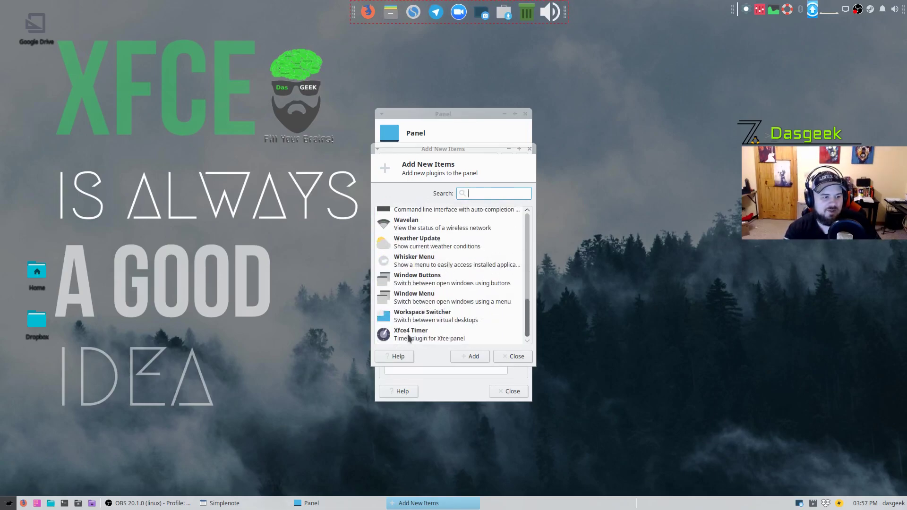
scroll(411, 285, up, 3)
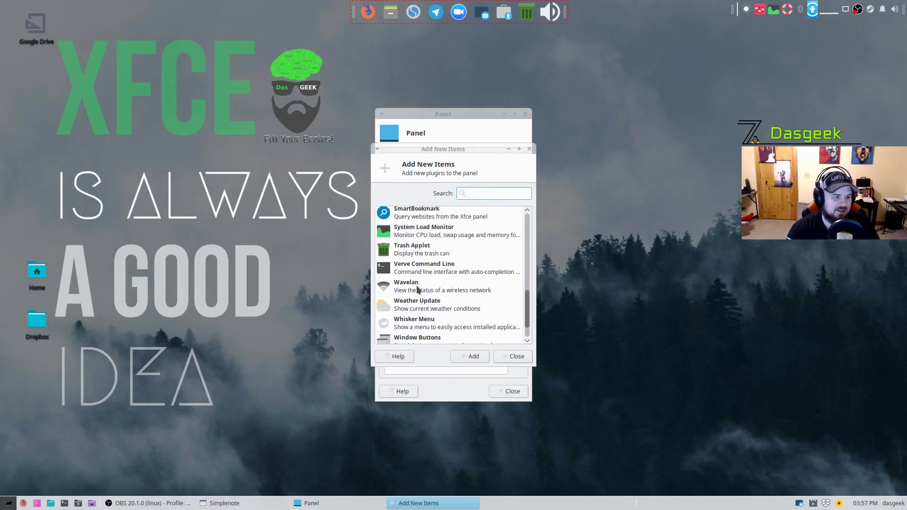
scroll(410, 290, up, 1)
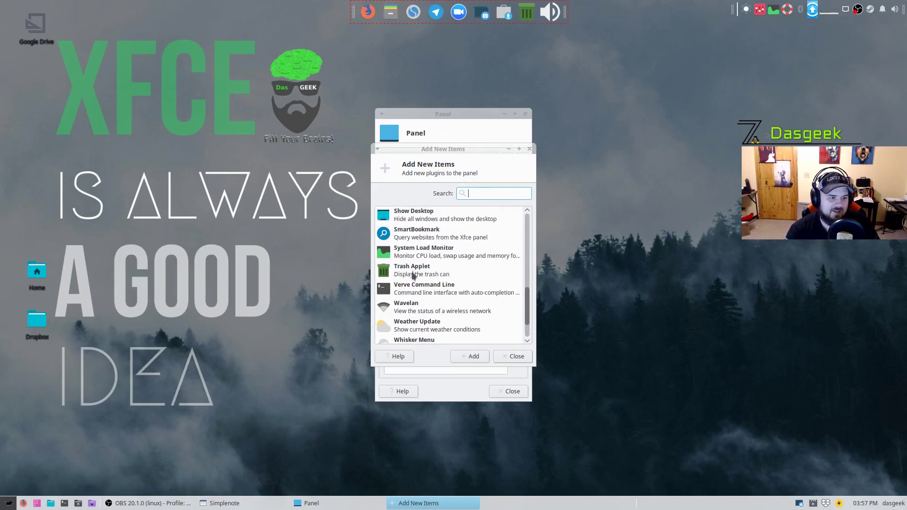
scroll(415, 260, up, 3)
scroll(414, 263, up, 5)
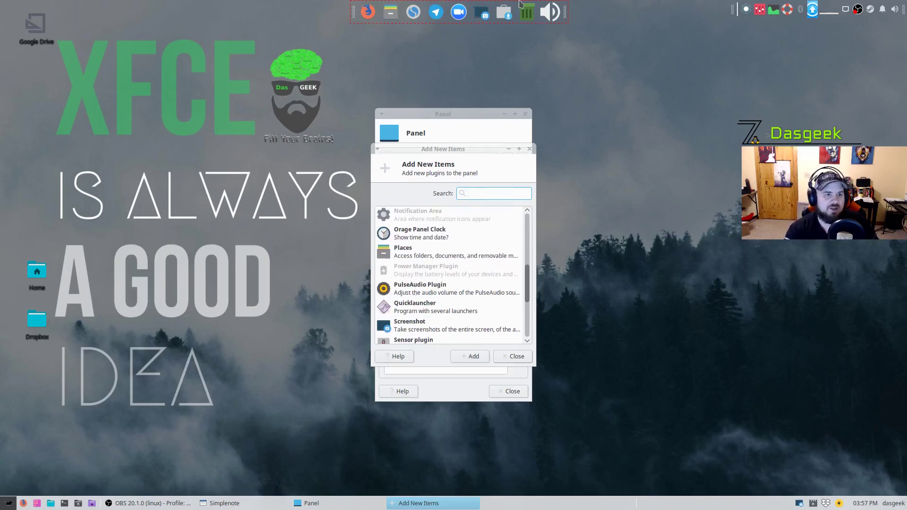
scroll(423, 283, up, 7)
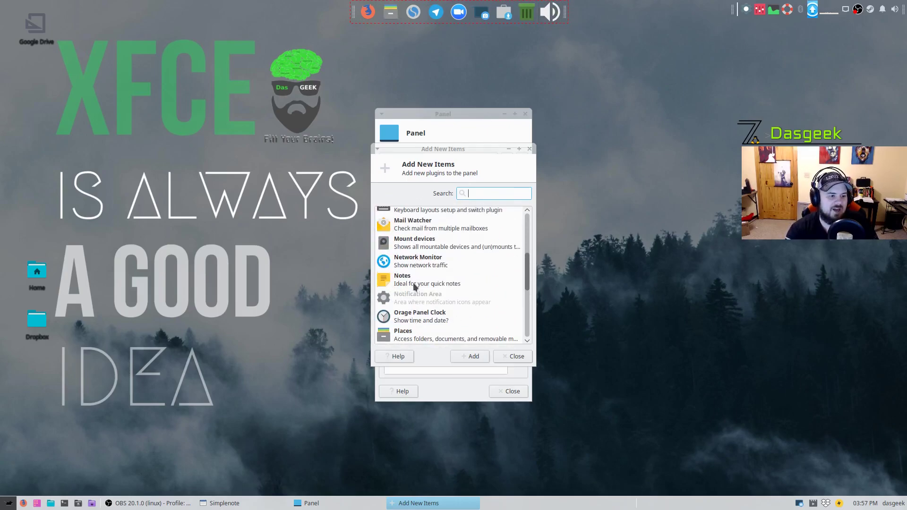
scroll(419, 286, up, 10)
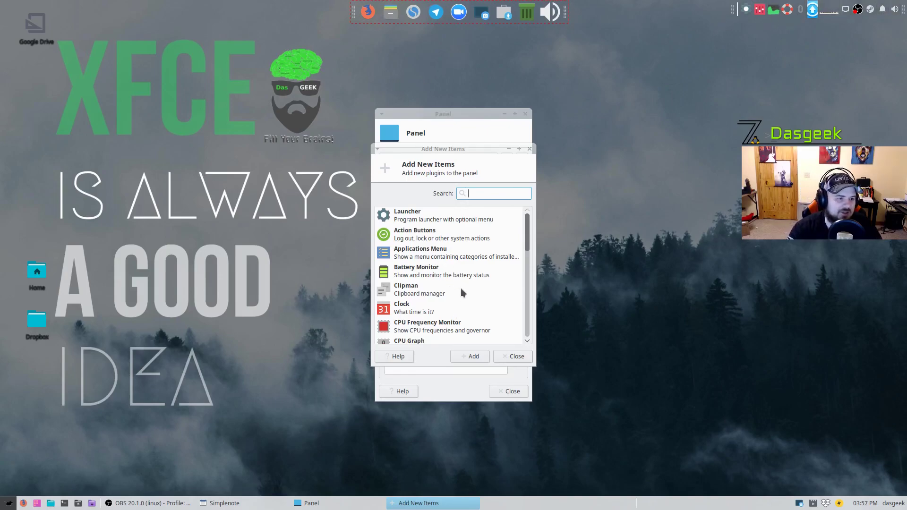
click(513, 357)
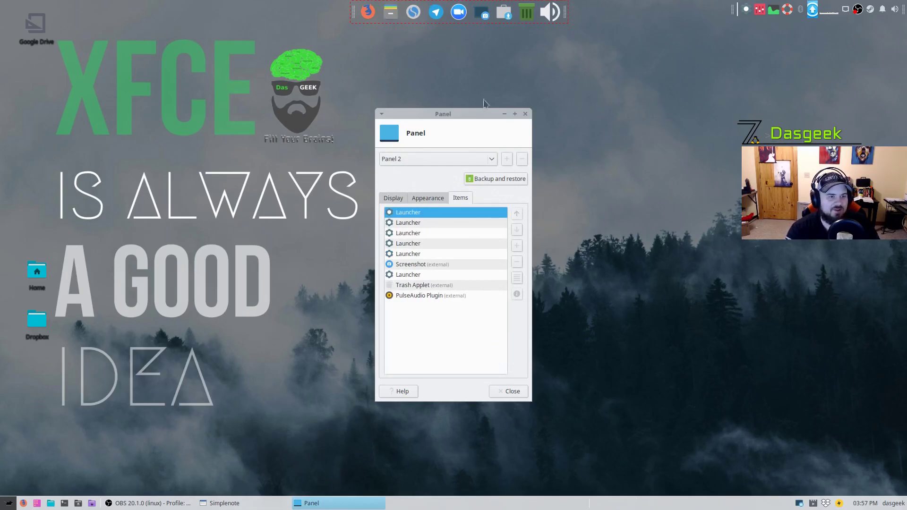
- Create a new empty panel and move it to open space in the upper-right area of the desktop
click(421, 163)
click(423, 155)
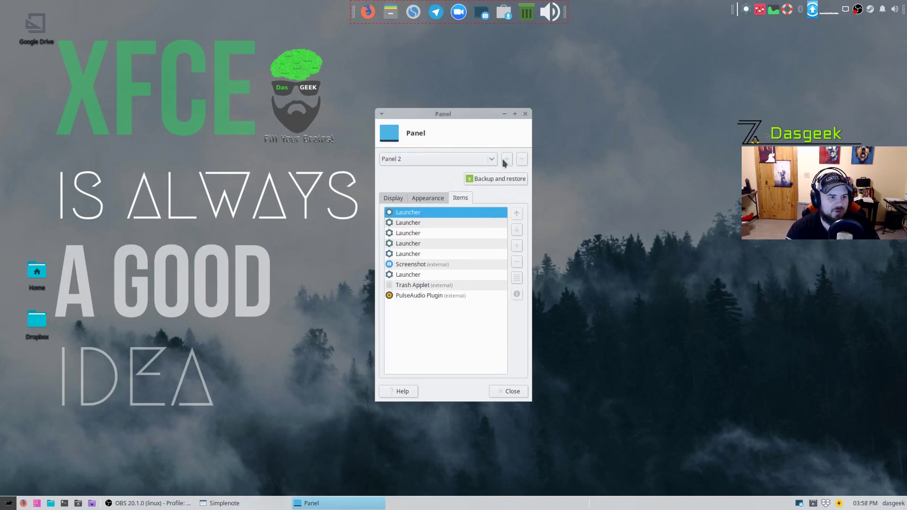
click(509, 159)
drag(80, 97, 693, 86)
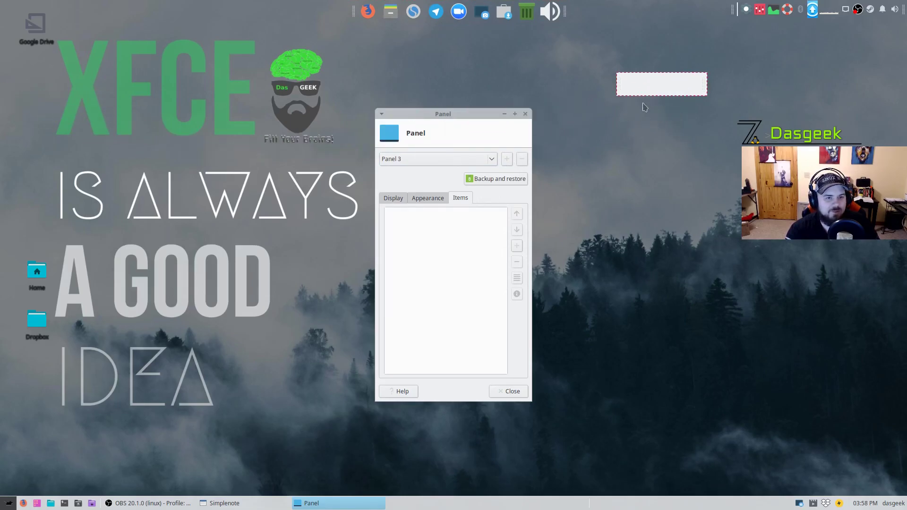
- Set Panel 3 to hide automatically using the Intelligently option in its display settings
click(394, 195)
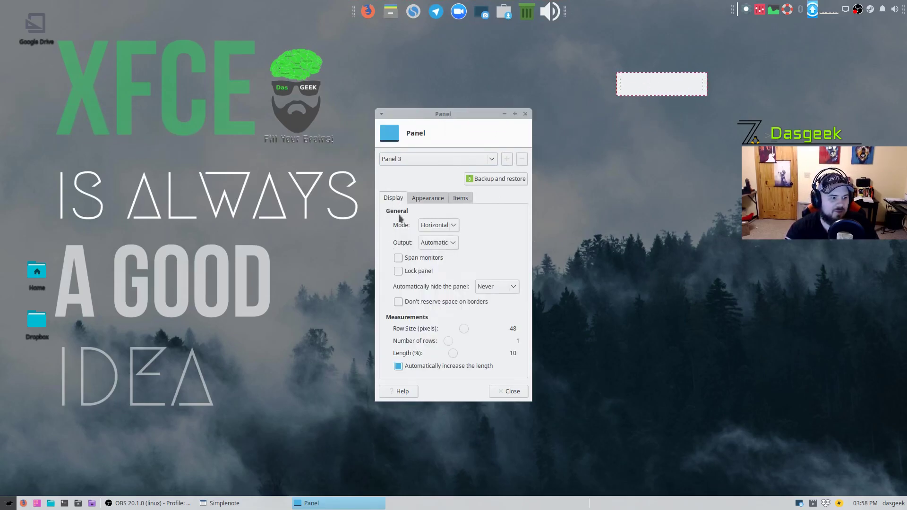
click(491, 287)
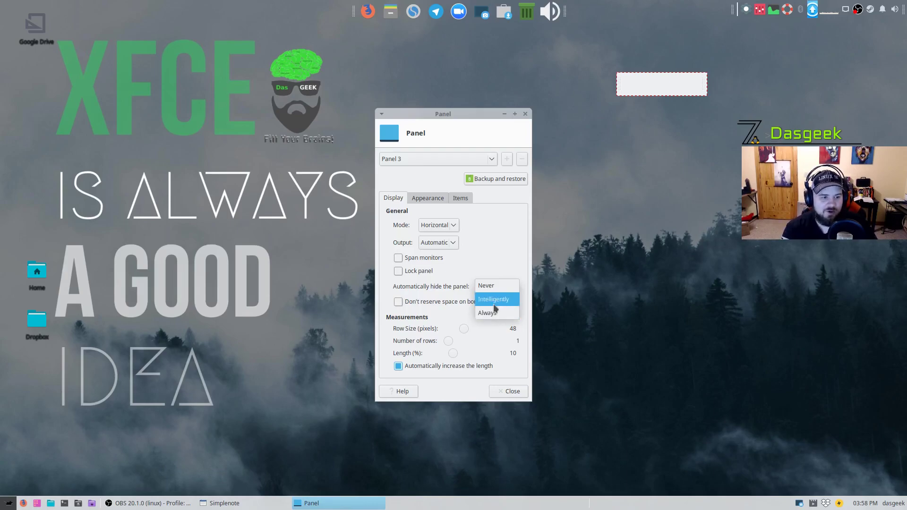
click(494, 305)
- Delete Panel 3, confirm its removal, and close the panel preferences
drag(412, 118, 358, 132)
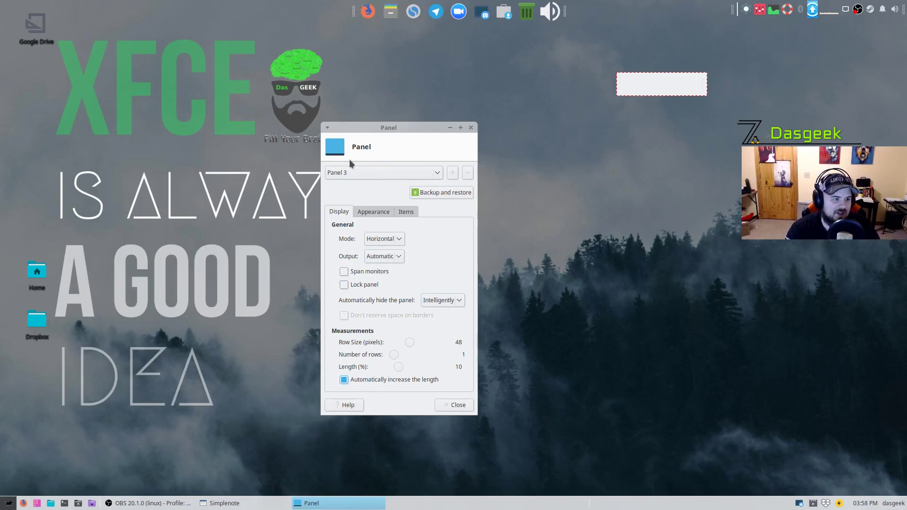
click(467, 173)
click(473, 308)
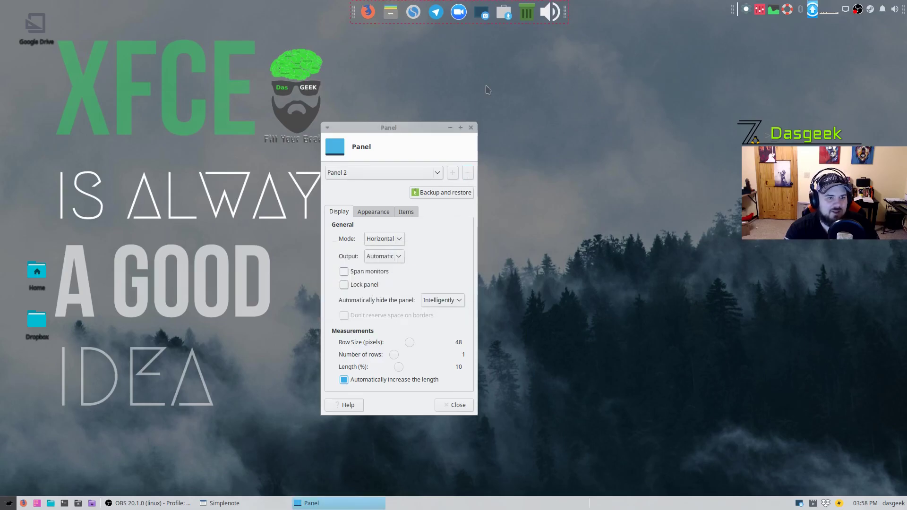
click(471, 128)
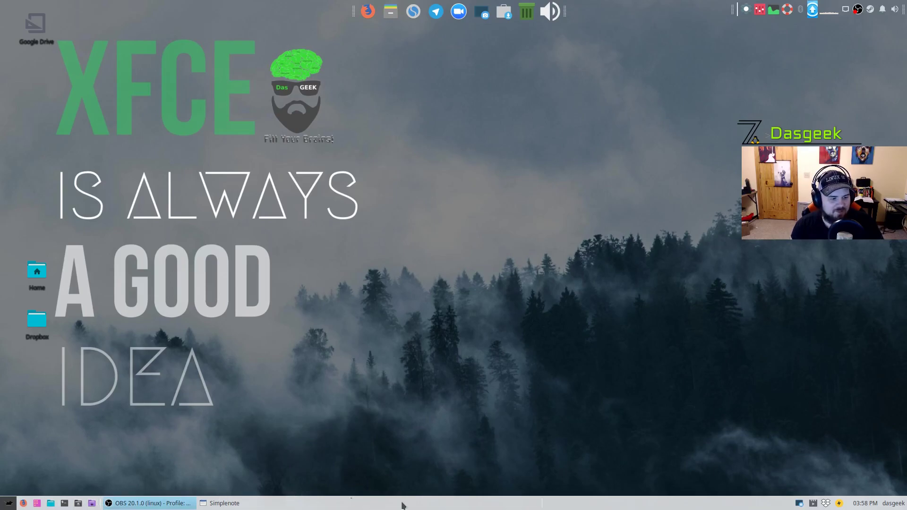
right_click(544, 506)
mouse_move(544, 504)
click(506, 508)
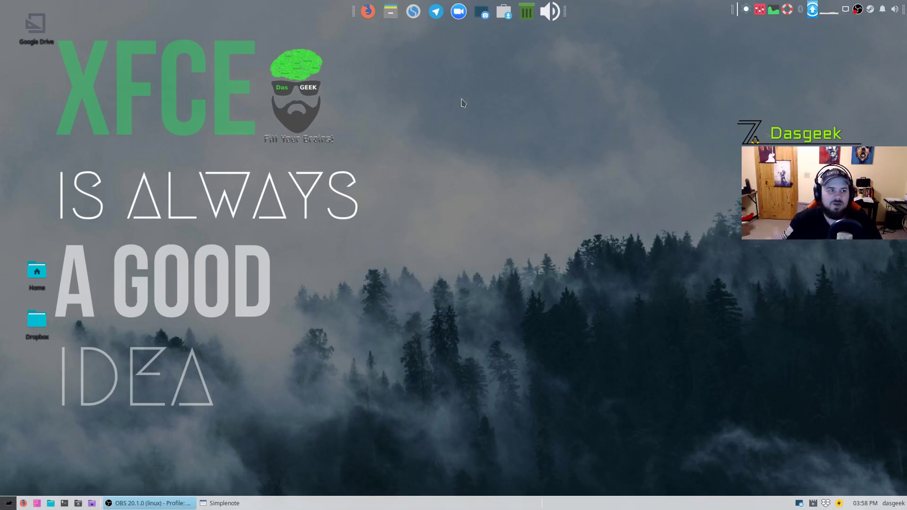
- Add a Separator plugin to the launcher panel at the upper edge of the desktop and close the plugin list
right_click(481, 12)
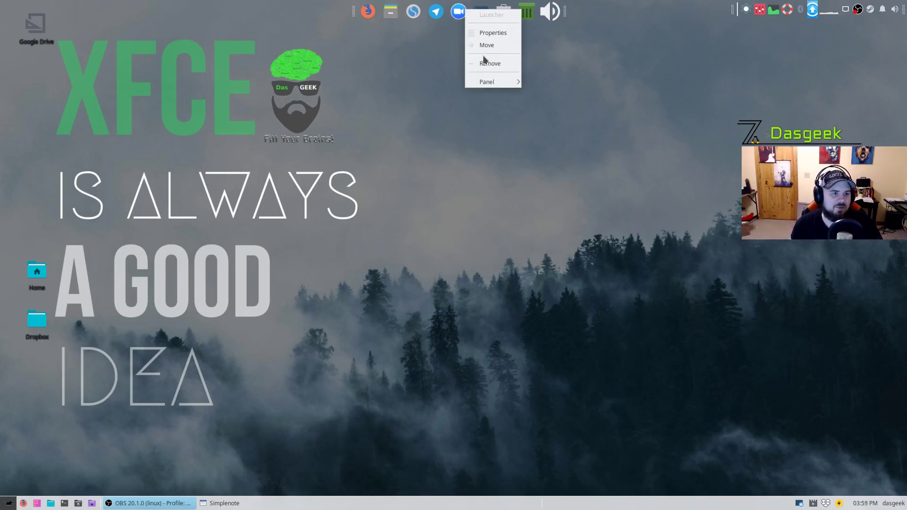
mouse_move(505, 84)
click(548, 82)
scroll(430, 258, down, 3)
scroll(432, 258, down, 10)
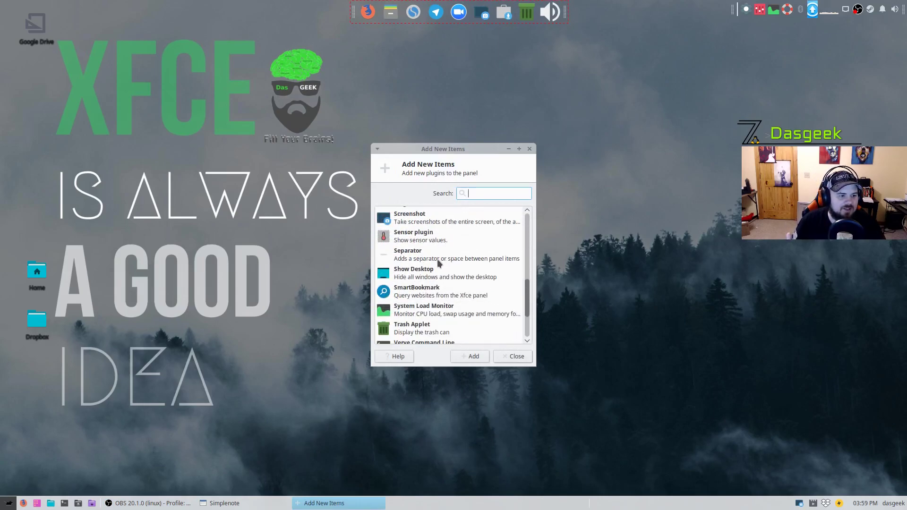
click(438, 259)
click(466, 357)
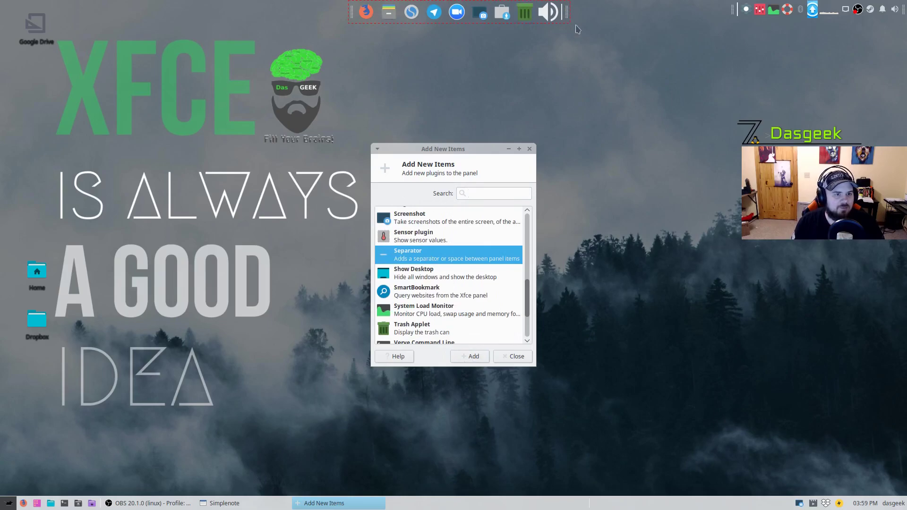
click(515, 356)
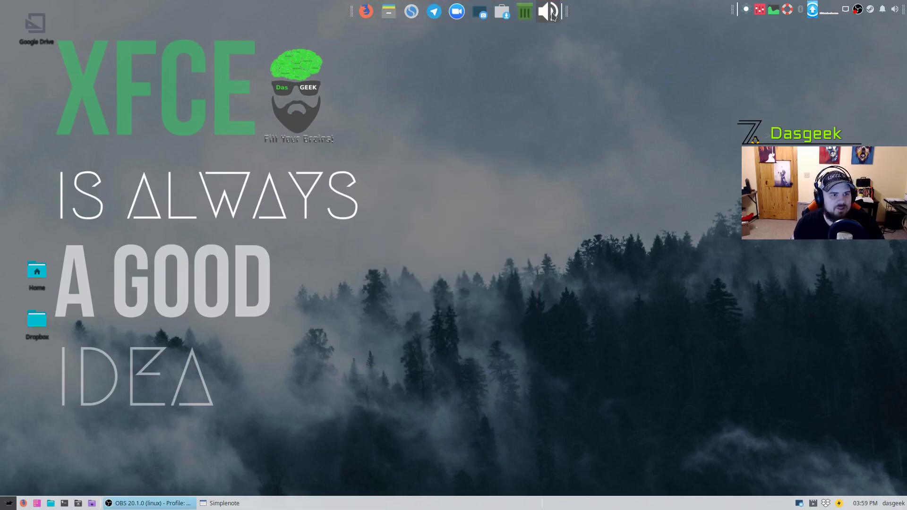
- Move the new separator in the launcher panel between the Telegram and video-call launchers
right_click(562, 13)
click(584, 50)
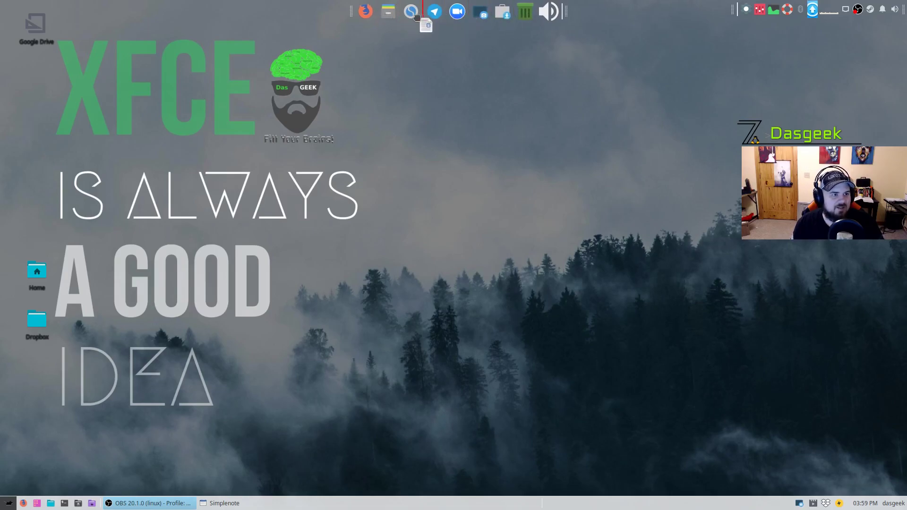
click(444, 17)
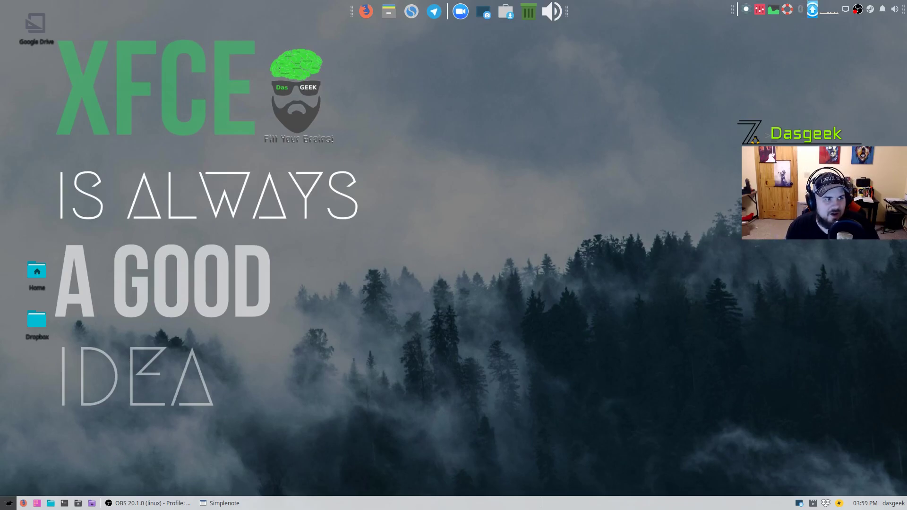
- Remove the separator from the launcher panel and confirm its removal
right_click(448, 20)
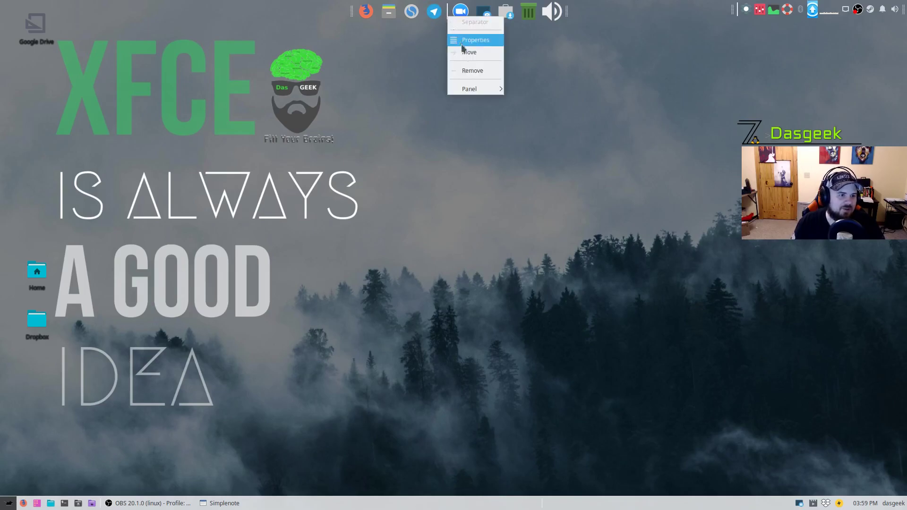
click(484, 72)
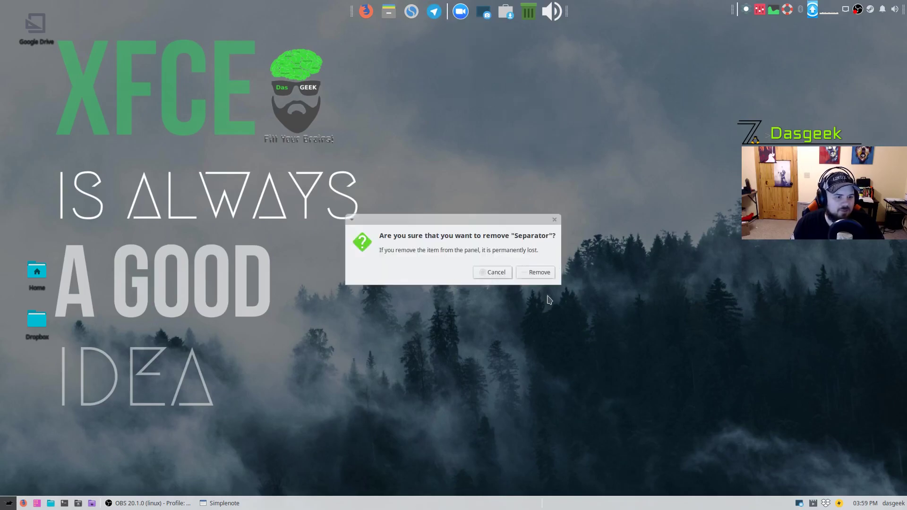
click(540, 272)
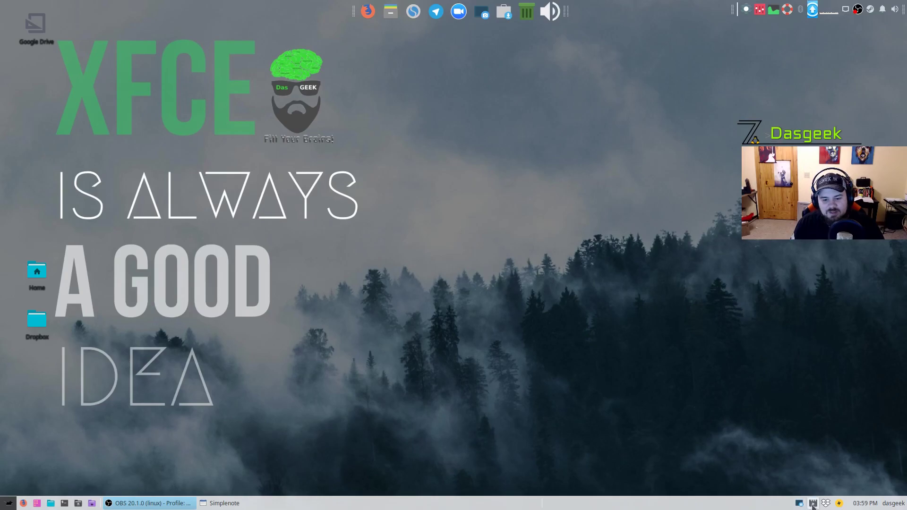
- Open the properties of the panel clock and look through its layout options, keeping Digital
right_click(858, 504)
mouse_move(855, 501)
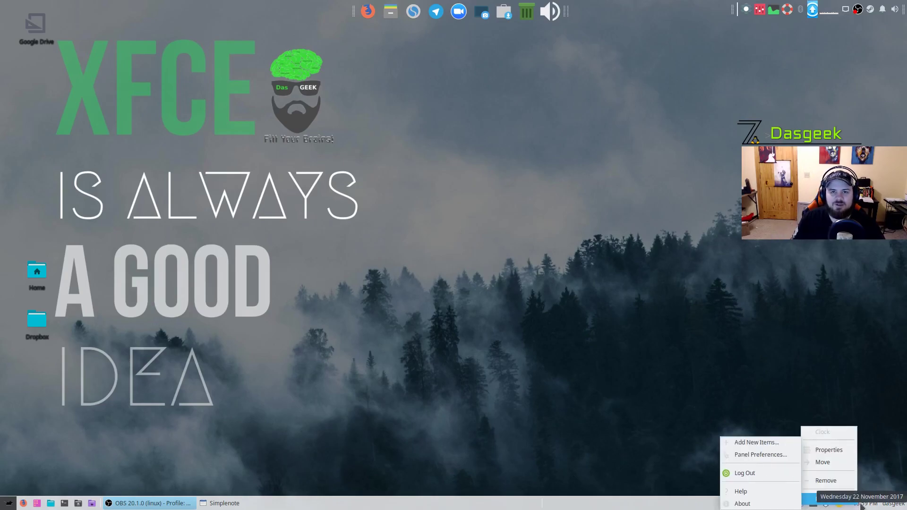
click(846, 449)
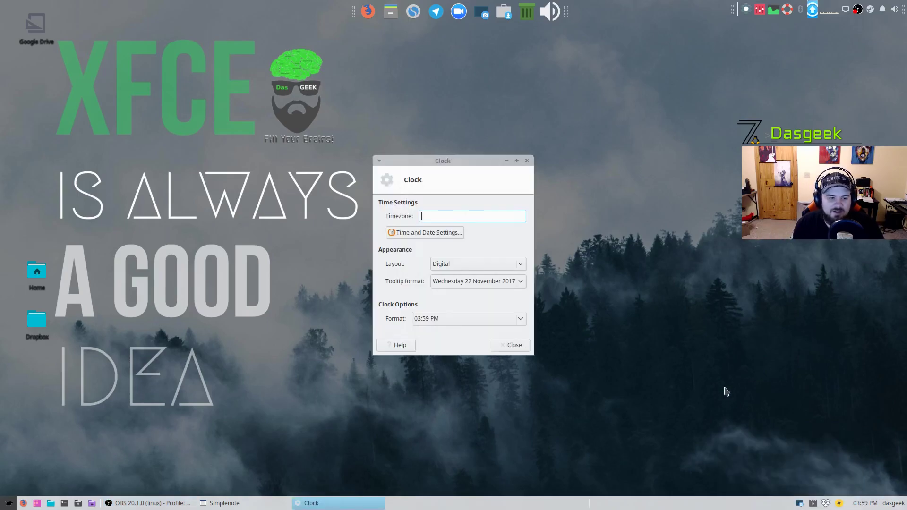
click(458, 265)
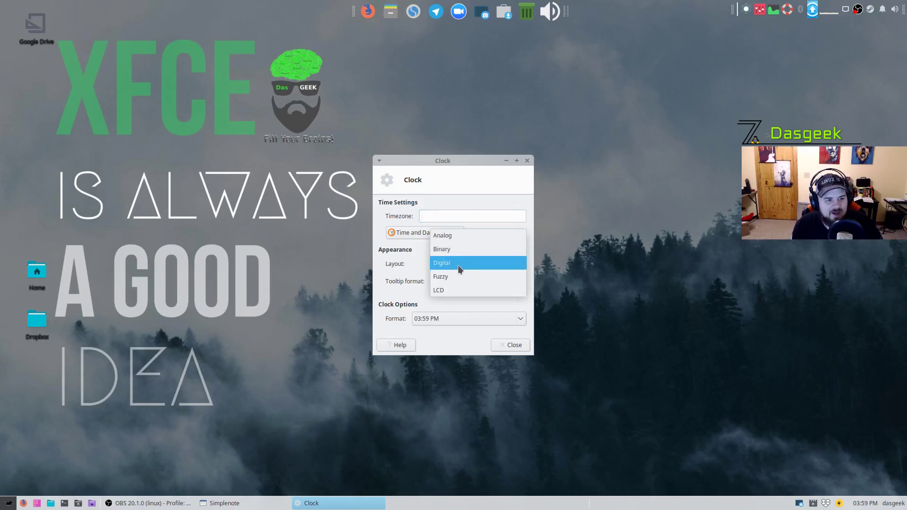
click(455, 239)
click(461, 263)
click(457, 294)
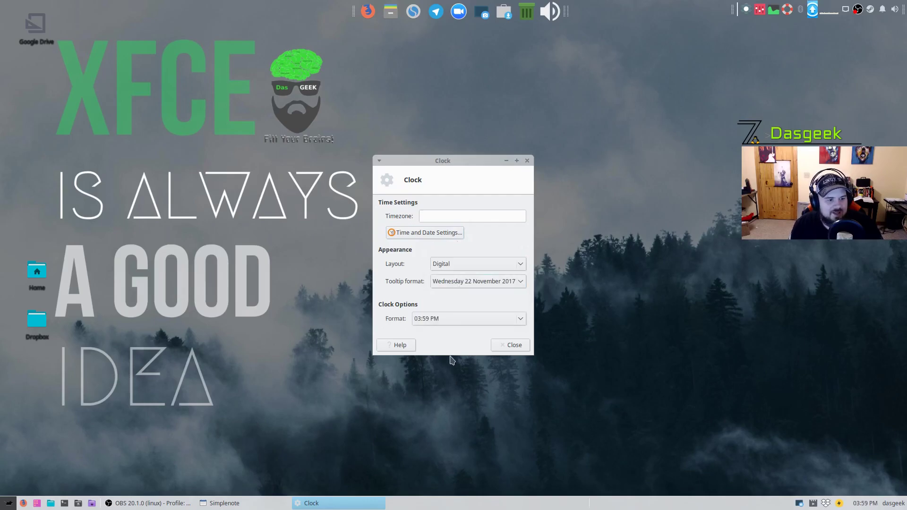
- Look through the clock's time formats, keep the 12-hour format without seconds, and close its properties
click(449, 319)
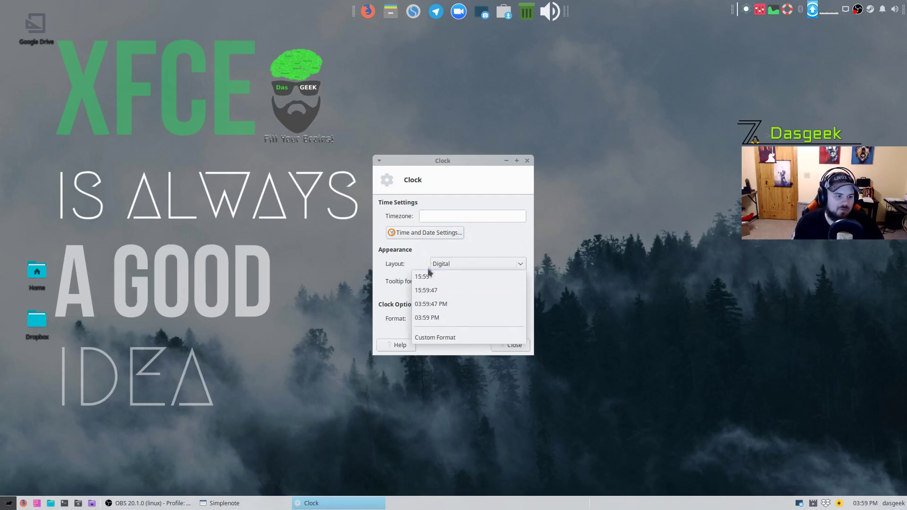
click(437, 319)
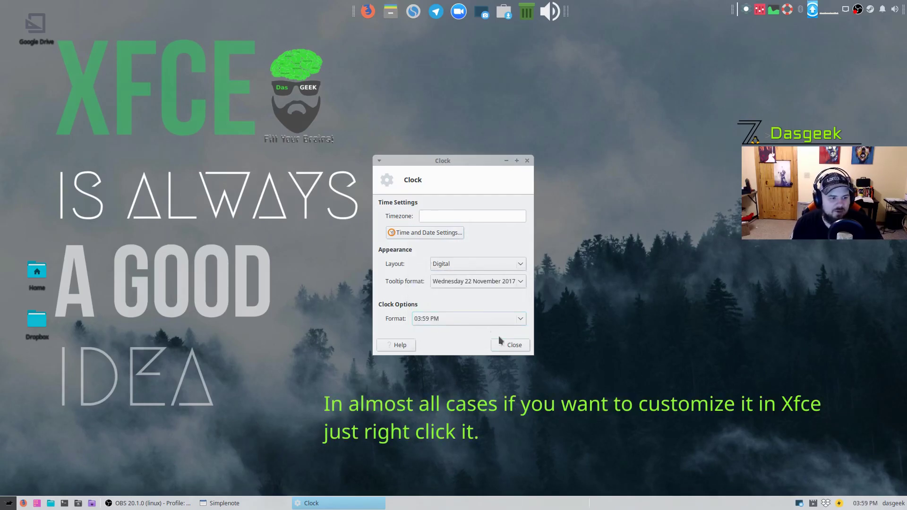
click(516, 343)
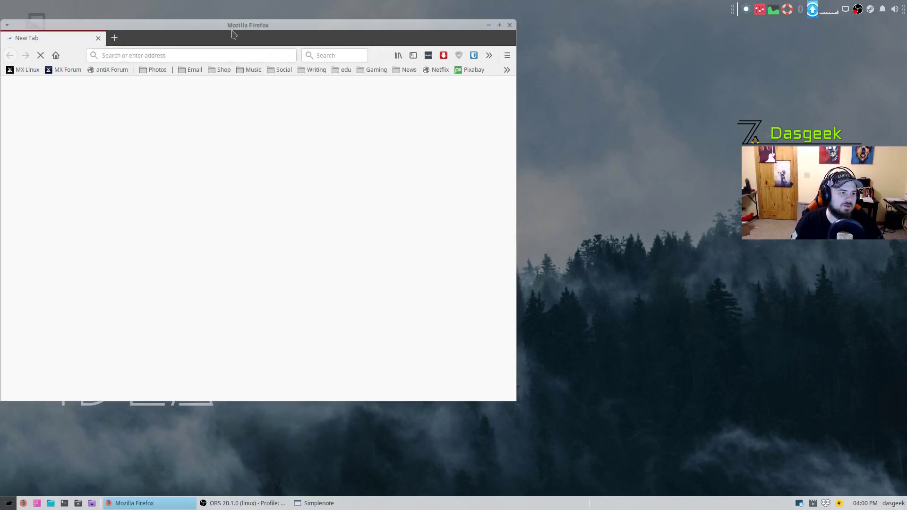
- In Firefox, move the window to the middle of the desktop and open the Wallpapers page of dasgeekcommunity.com
drag(239, 26, 440, 42)
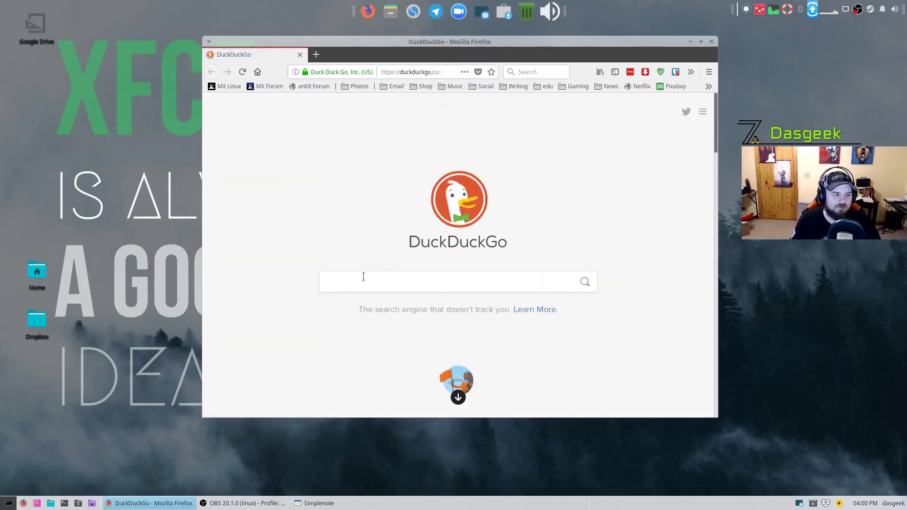
click(381, 73)
key(ctrl+a)
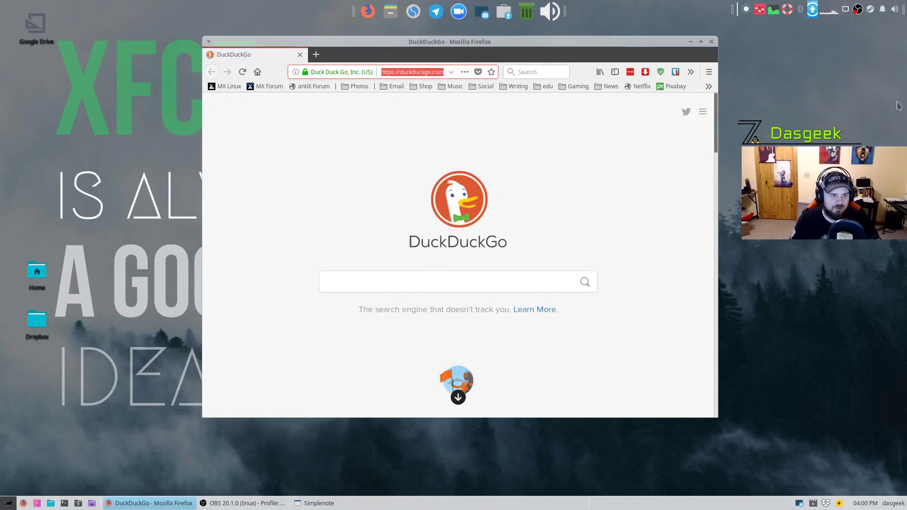
text(dasgeekcommunity.com/)
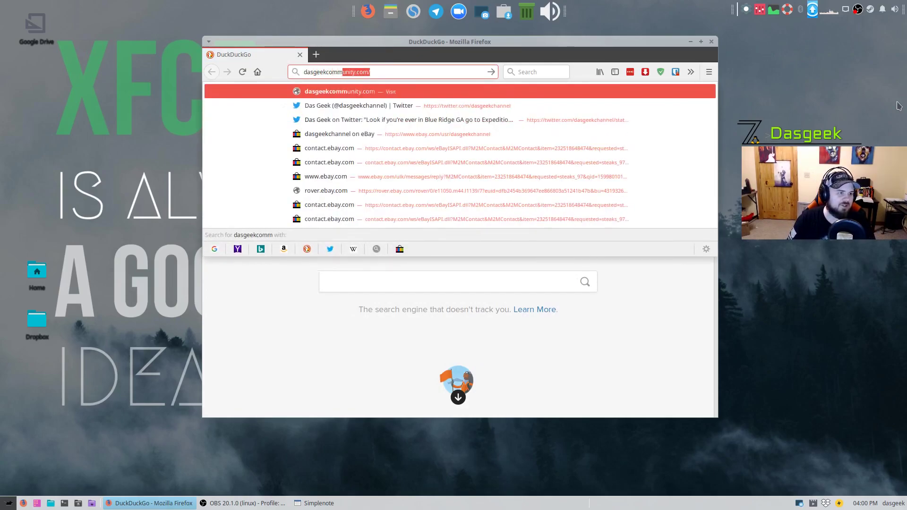
key(Return)
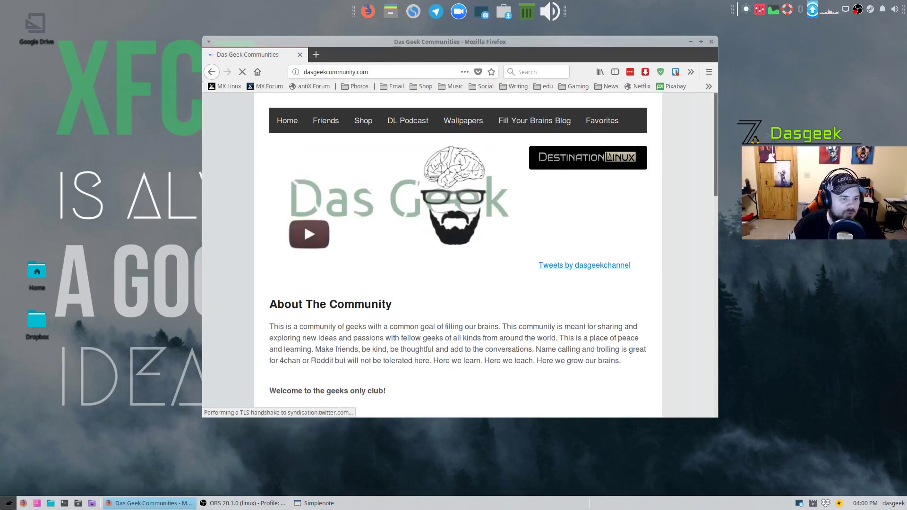
click(463, 121)
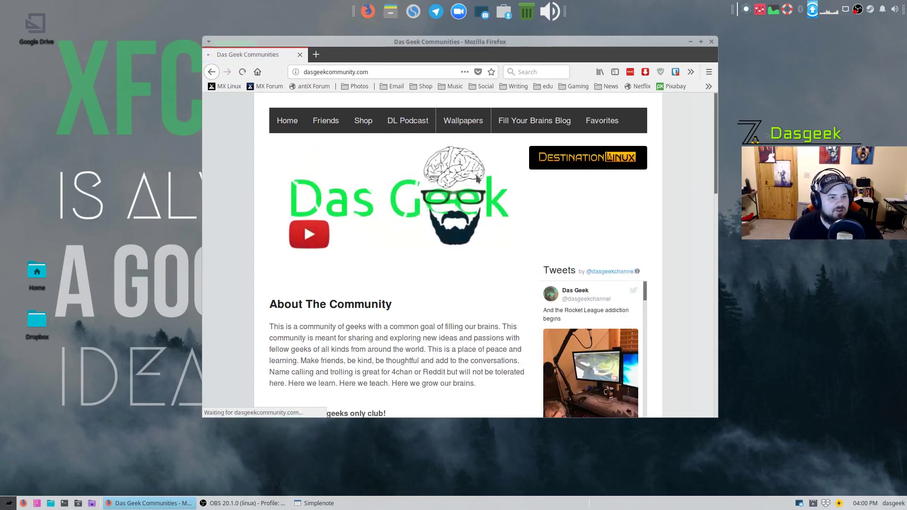
- Browse the wallpapers offered on the page down to its end, return to its start, and look through them again
scroll(498, 226, down, 2)
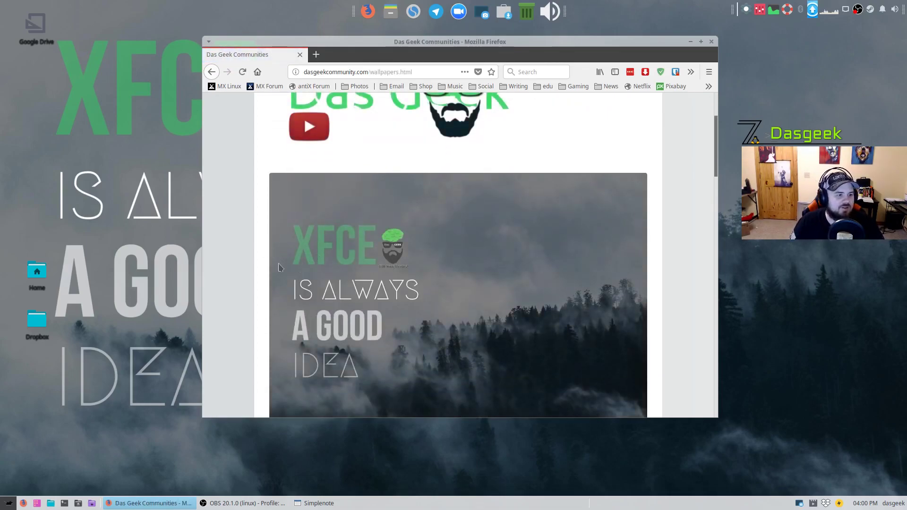
scroll(475, 255, down, 2)
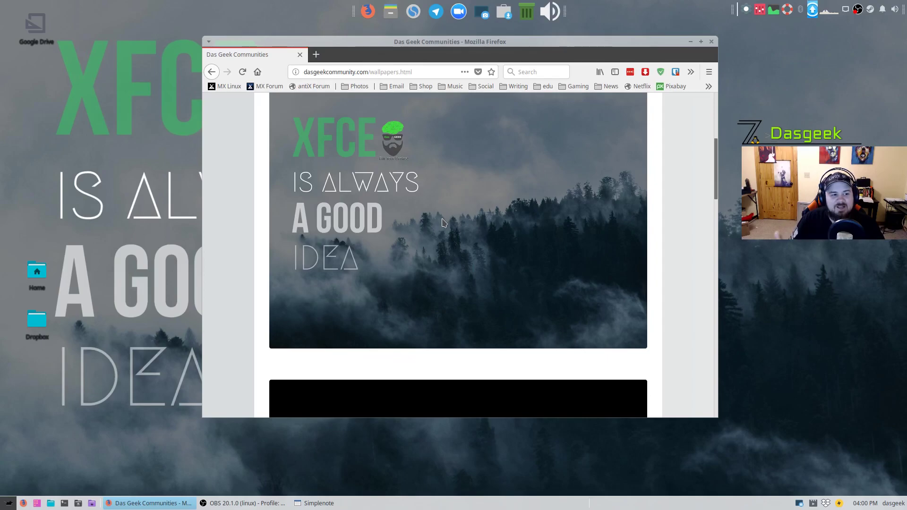
scroll(412, 229, up, 1)
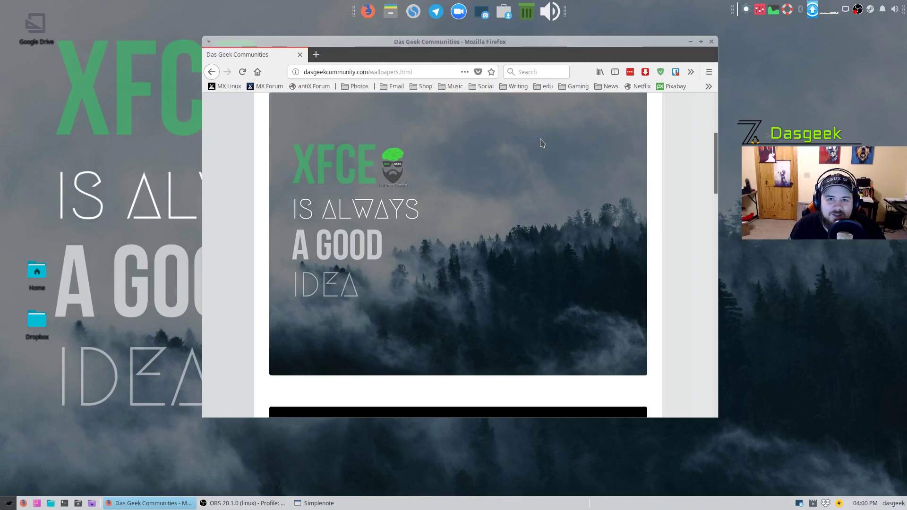
scroll(535, 152, down, 6)
scroll(535, 153, down, 2)
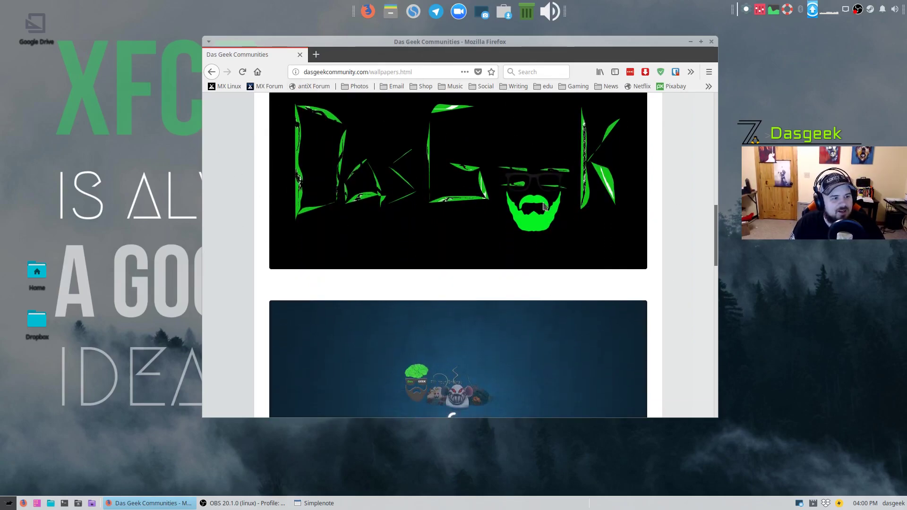
scroll(419, 209, down, 4)
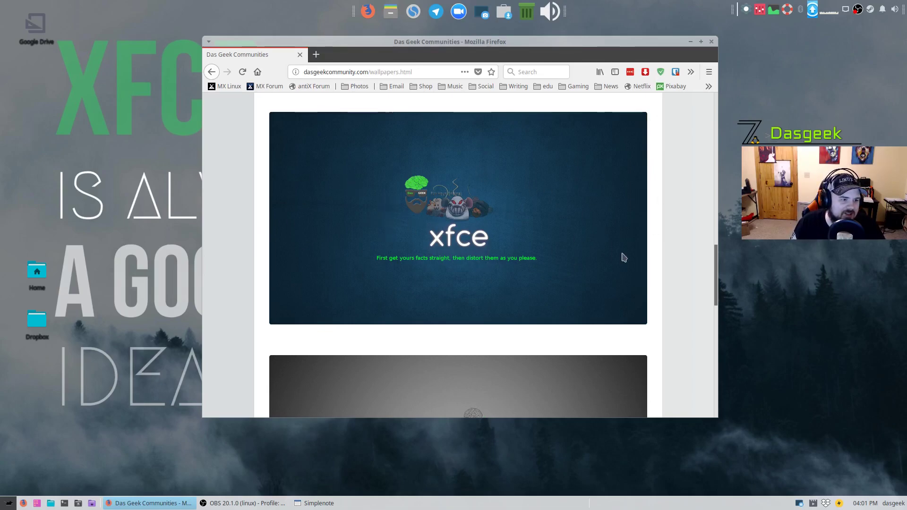
scroll(425, 246, down, 1)
scroll(425, 246, down, 5)
scroll(369, 241, down, 3)
scroll(412, 250, down, 5)
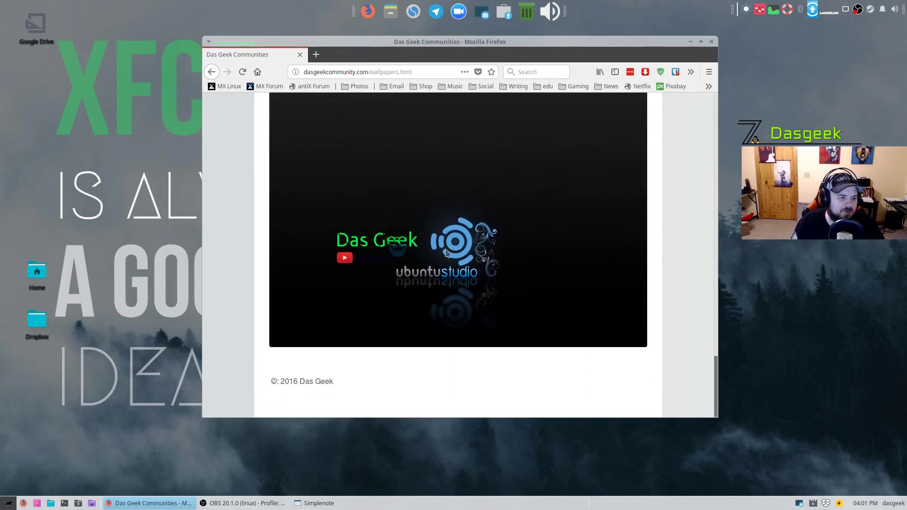
scroll(496, 283, up, 4)
drag(716, 364, 722, 78)
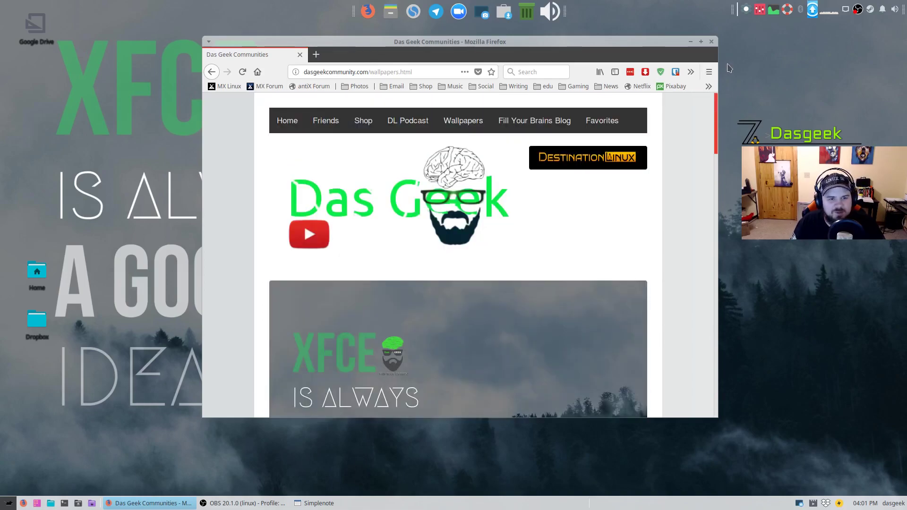
scroll(602, 278, down, 2)
scroll(601, 278, down, 15)
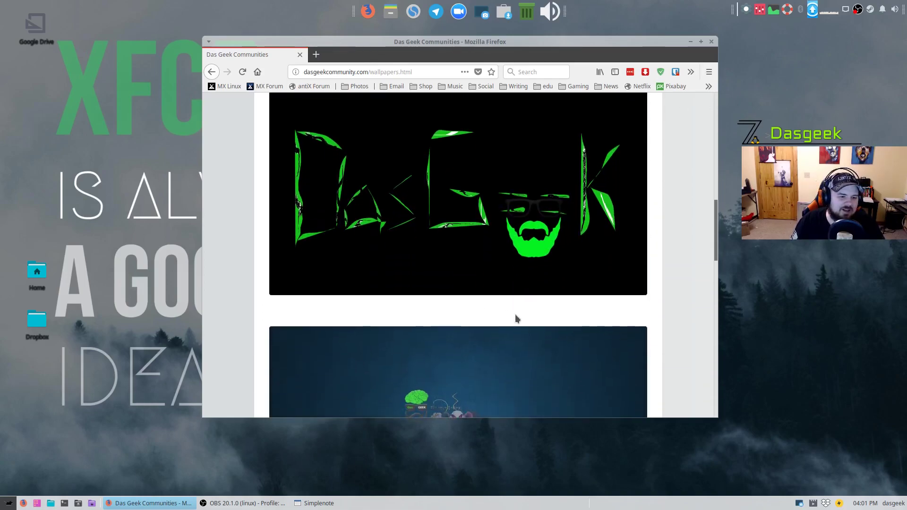
- Browse the remaining wallpapers to the end of the page and close the Das Geek Communities tab
scroll(523, 296, down, 5)
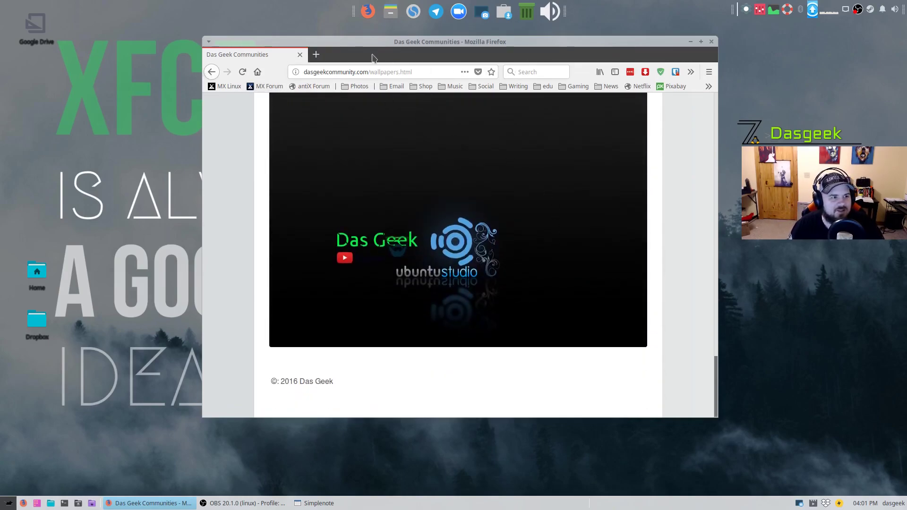
click(300, 56)
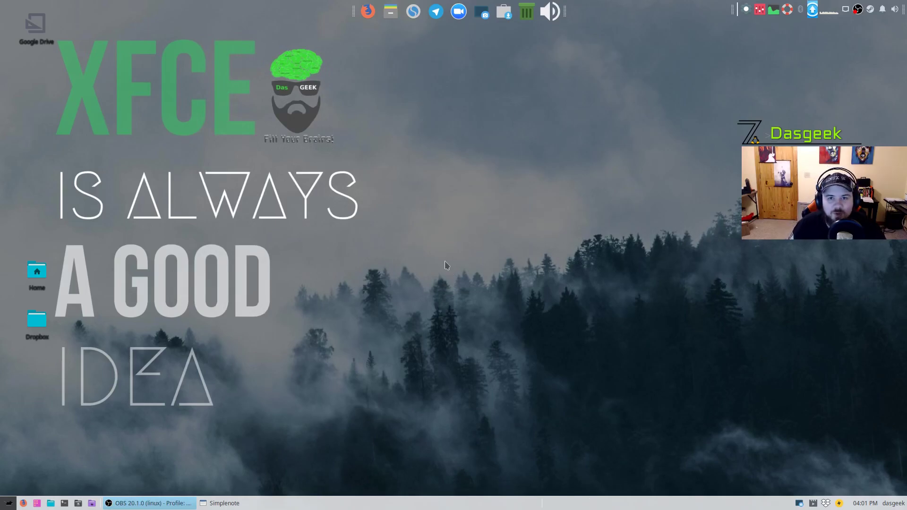
right_click(574, 187)
click(260, 432)
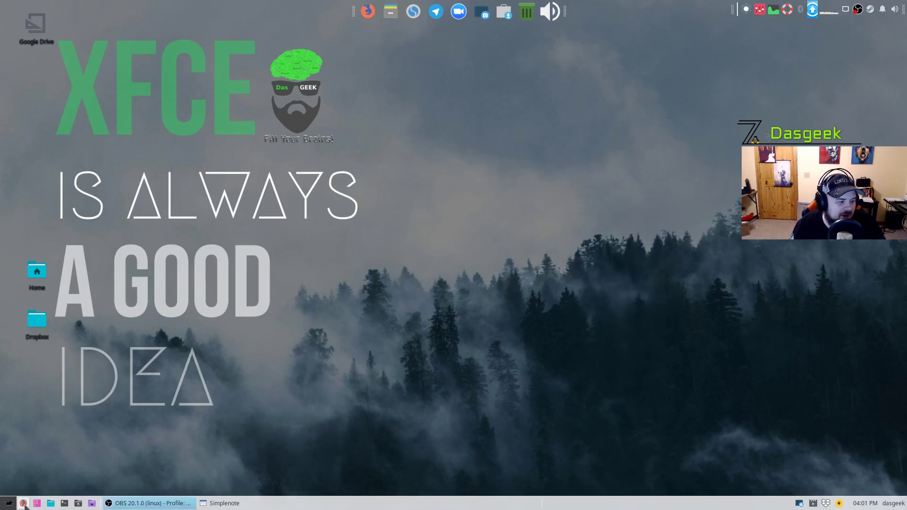
- Open the Downloads folder in the file manager, set 63120051-xfce-wallpapers.png as wallpaper and close the file manager
click(51, 503)
click(68, 166)
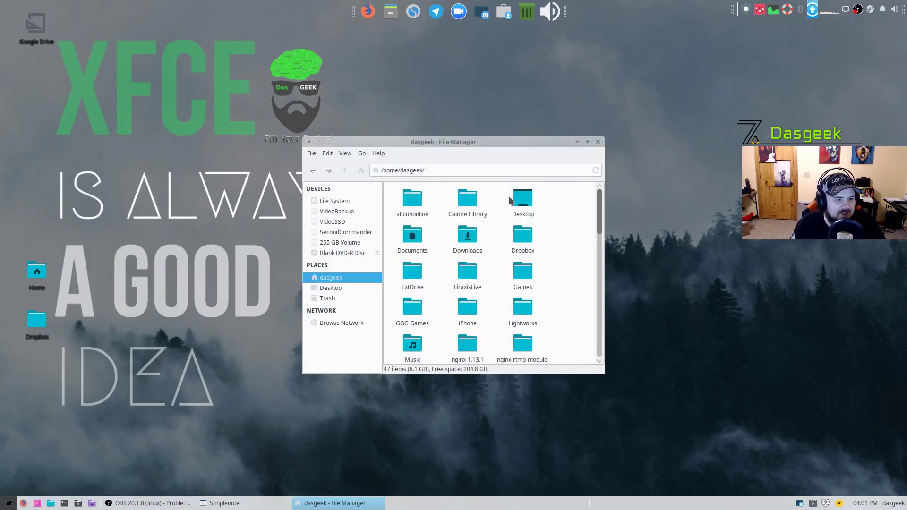
double_click(471, 240)
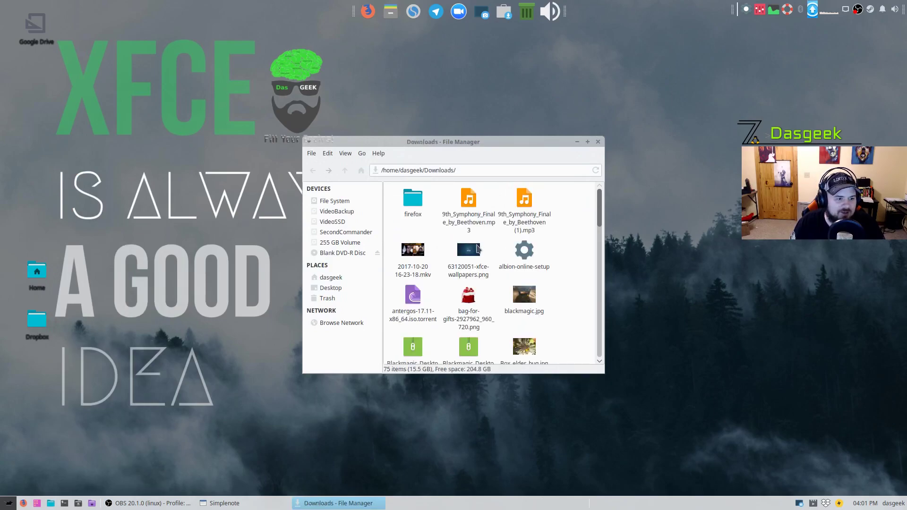
right_click(473, 250)
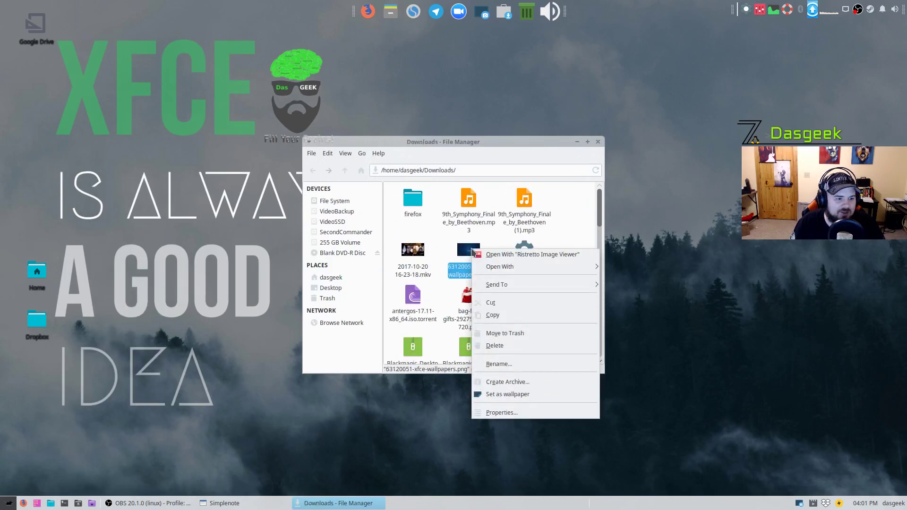
click(504, 394)
click(597, 143)
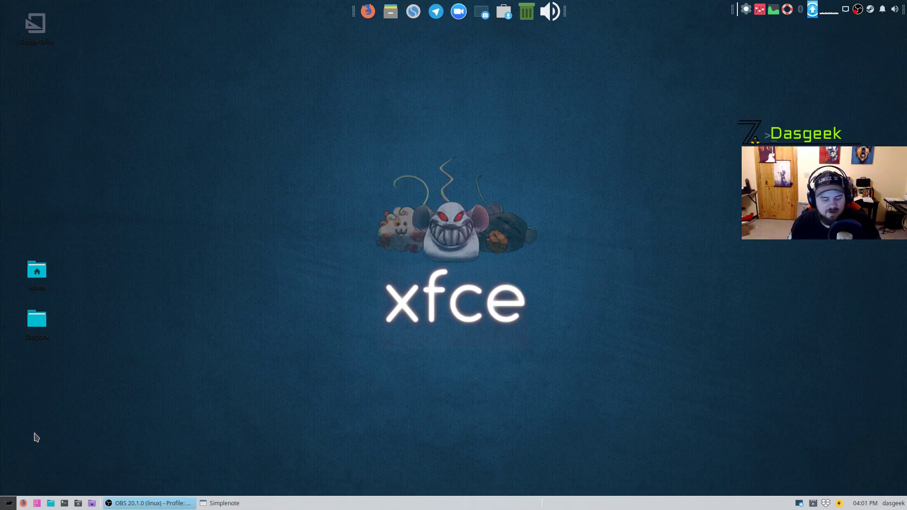
- Open the Appearance settings and show the available icon themes
click(9, 504)
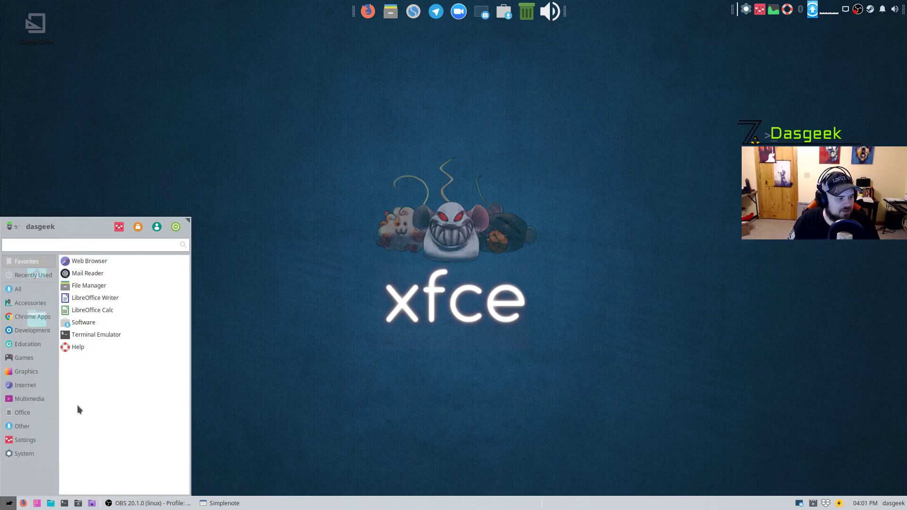
mouse_move(35, 439)
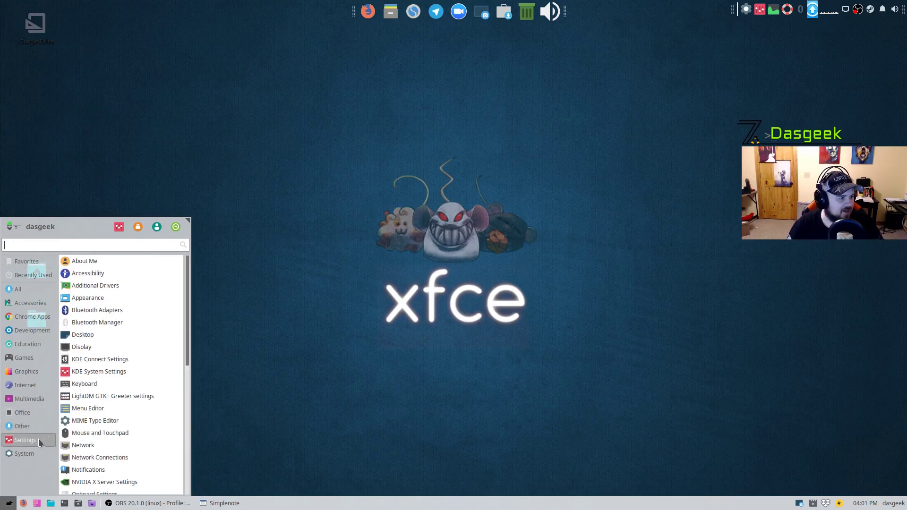
click(113, 298)
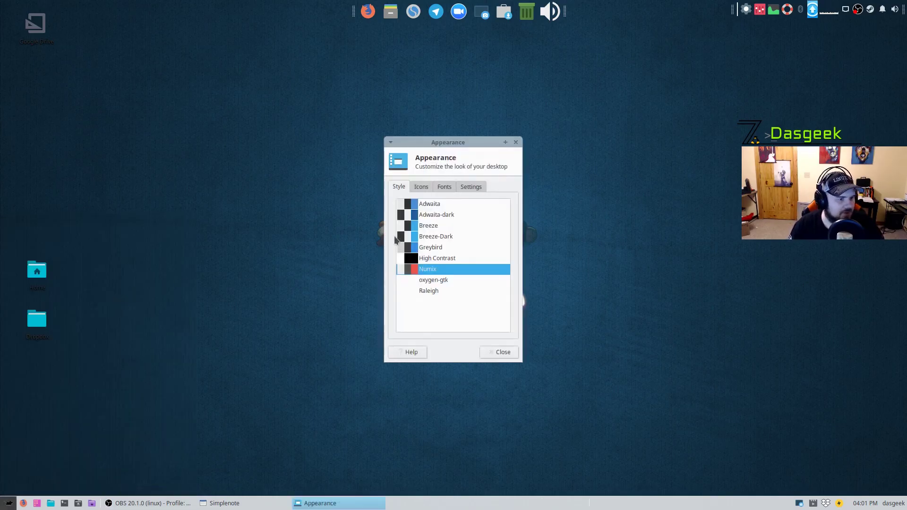
click(422, 188)
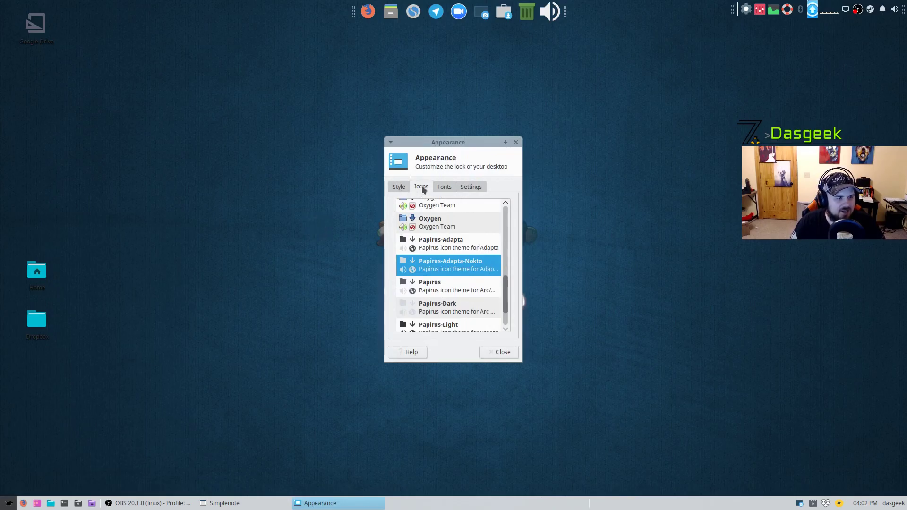
- Try the Papirus-Adapta, Papirus-Adapta-Nokto and Papirus icon themes in turn
click(444, 249)
click(447, 264)
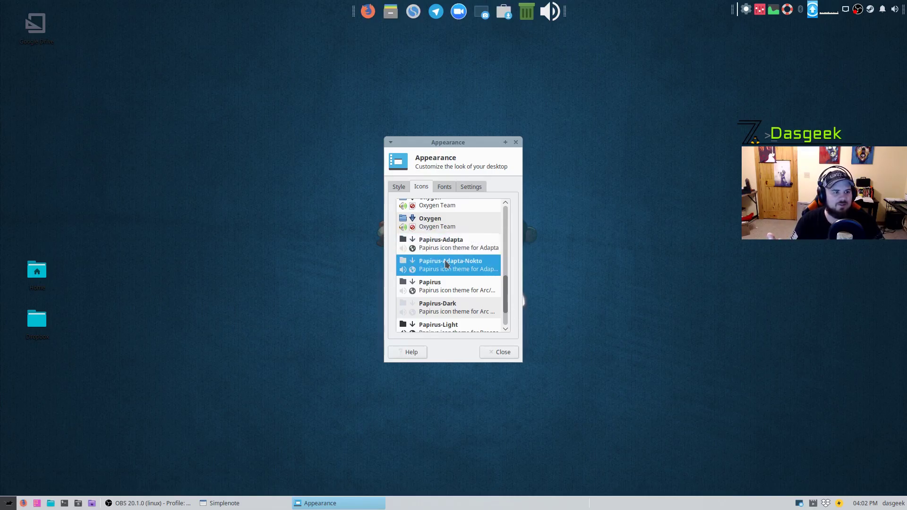
click(439, 281)
click(437, 263)
click(436, 250)
- Try the Papirus-Light, Papirus-Dark and Papirus icon themes and go back to Papirus-Adapta
scroll(450, 275, down, 3)
click(447, 282)
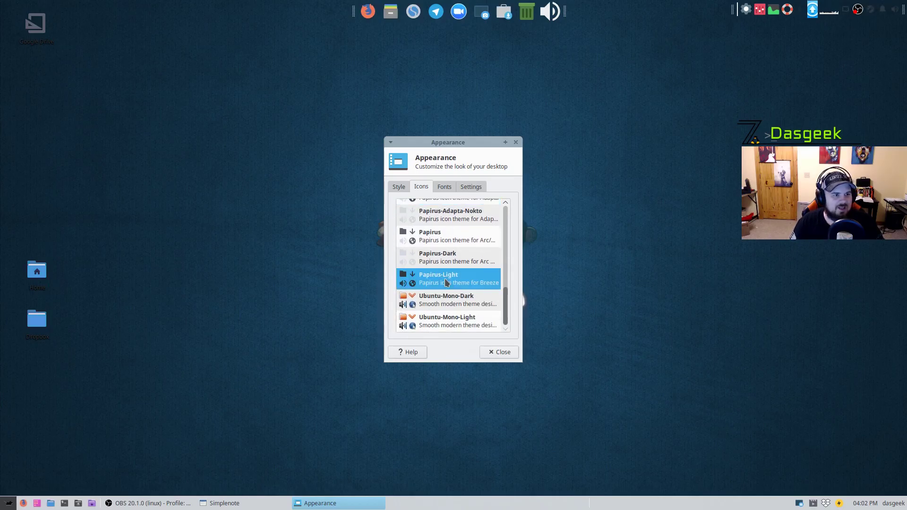
click(446, 262)
click(441, 239)
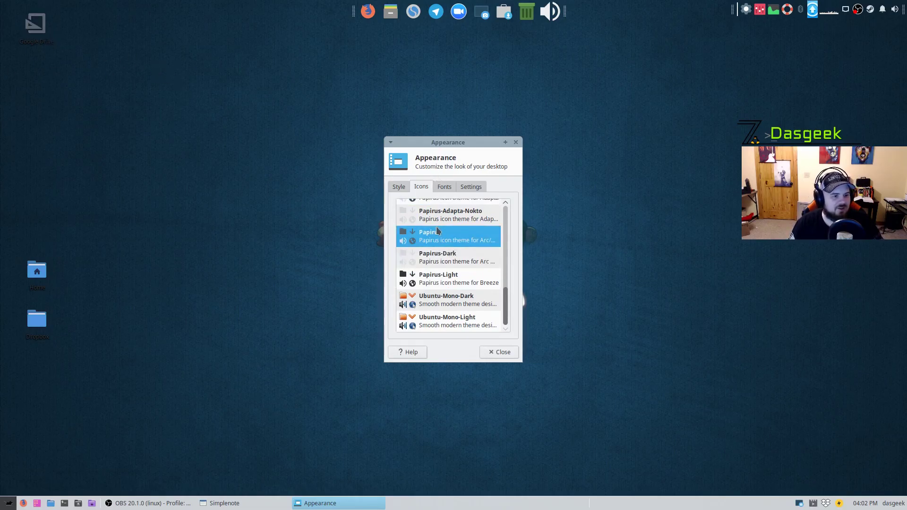
scroll(447, 297, up, 4)
click(438, 274)
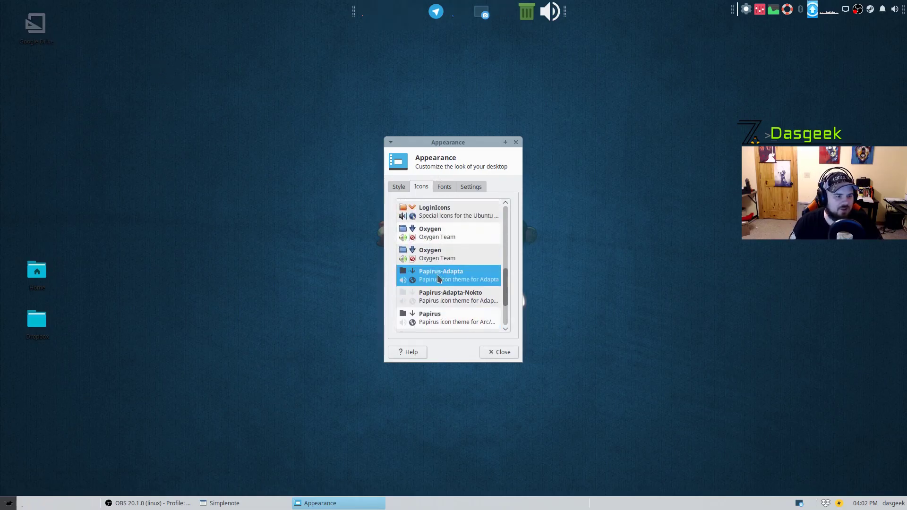
- Try the Oxygen, GNOME, Humanity, Humanity-Dark and LoginIcons icon themes one after another
scroll(460, 247, up, 2)
click(434, 273)
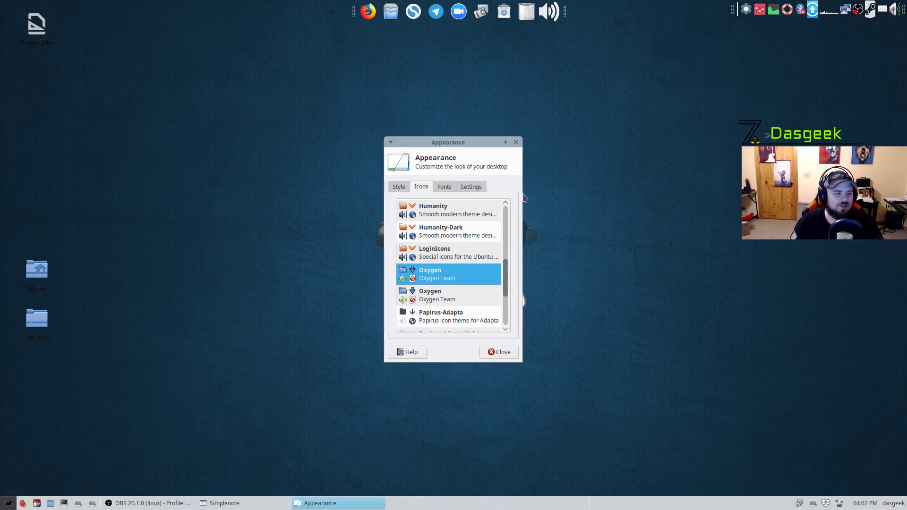
scroll(450, 236, up, 1)
scroll(450, 236, up, 1)
click(427, 217)
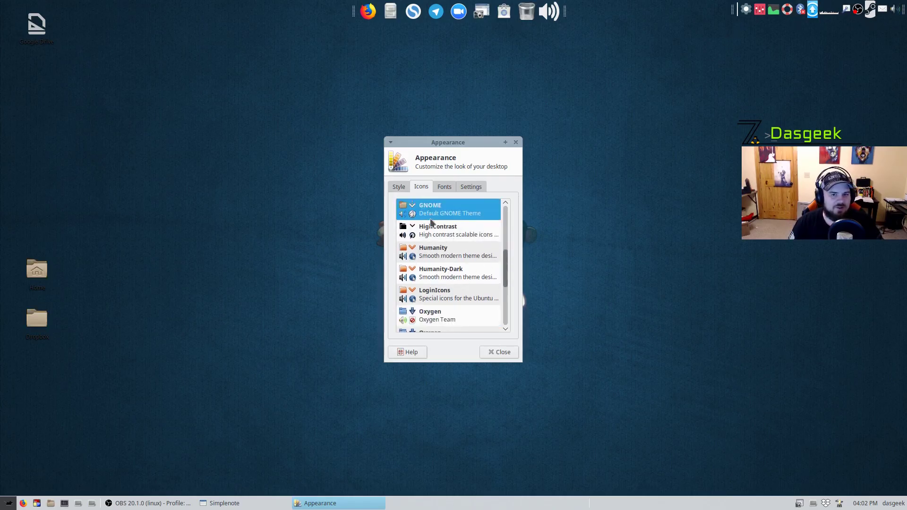
click(443, 254)
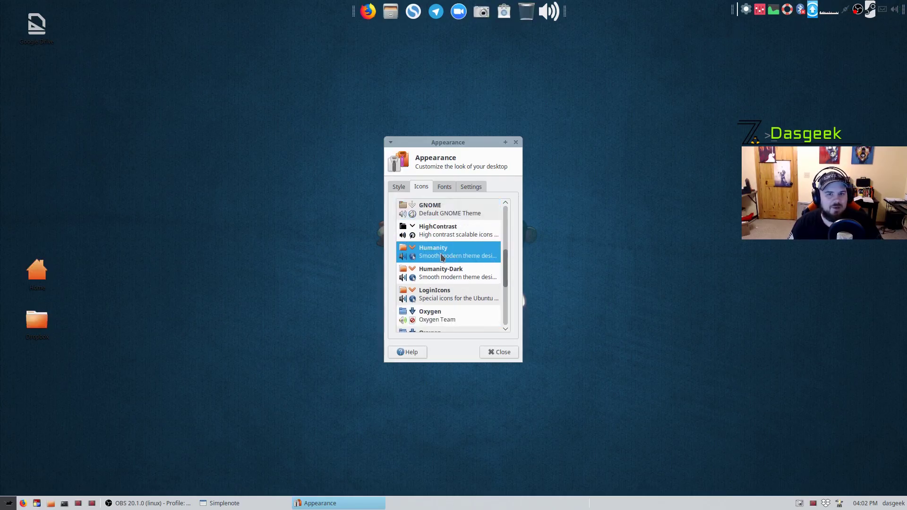
click(443, 273)
click(443, 294)
- Apply the Papirus-Adapta icon theme
scroll(444, 283, down, 4)
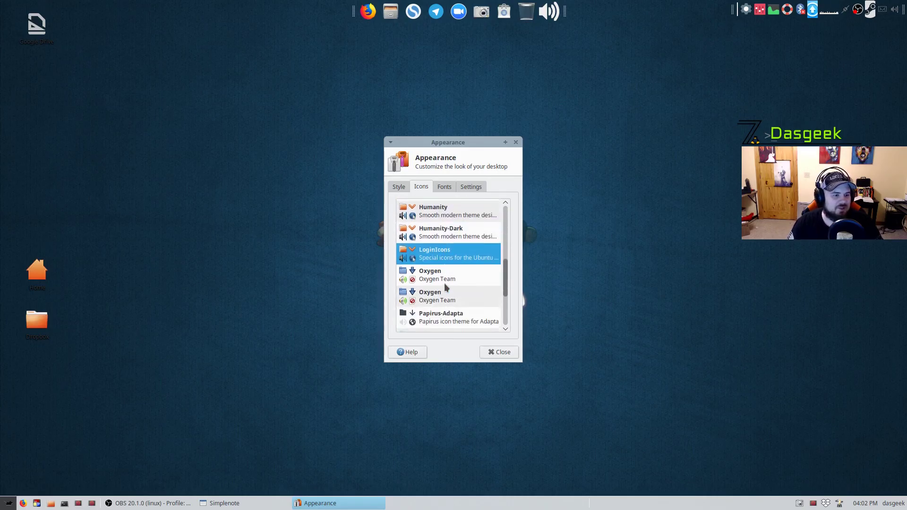
scroll(444, 281, down, 1)
click(438, 263)
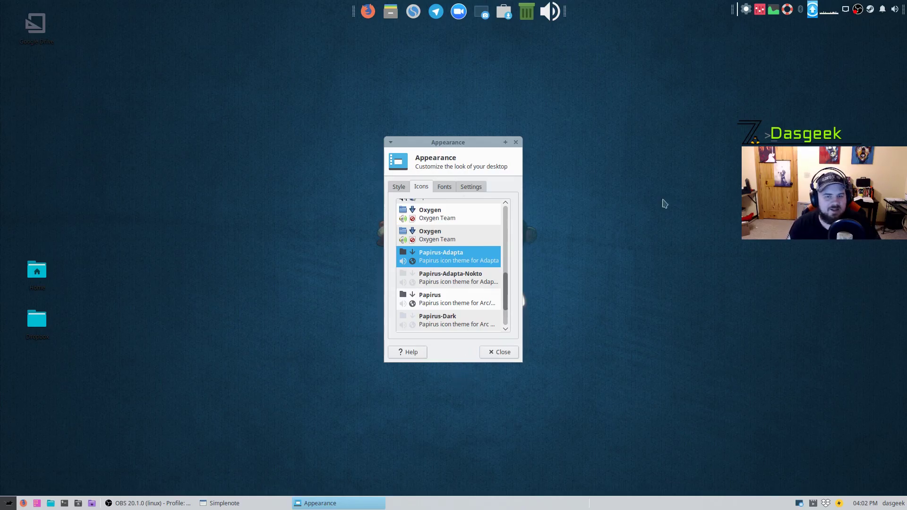
- Try the oxygen-gtk, Adwaita, Adwaita-dark and Breeze styles, settle on Greybird and close the Appearance settings
click(393, 189)
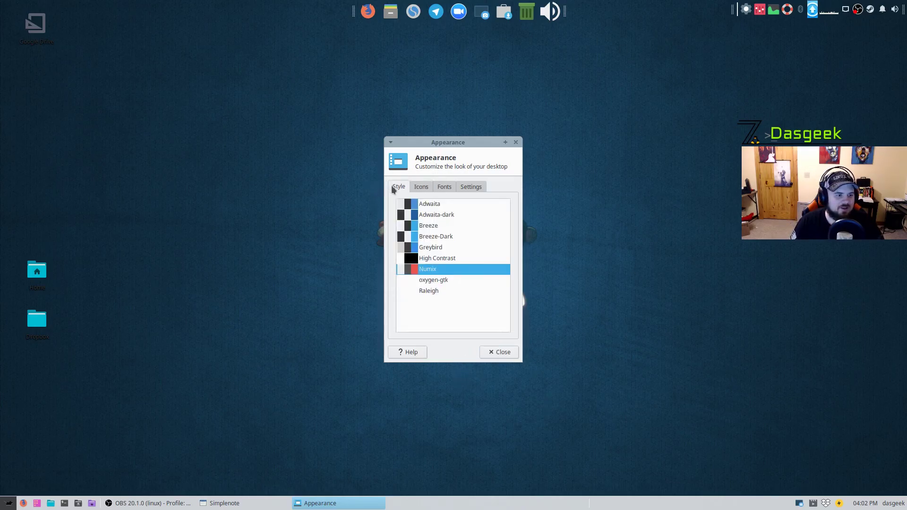
click(429, 250)
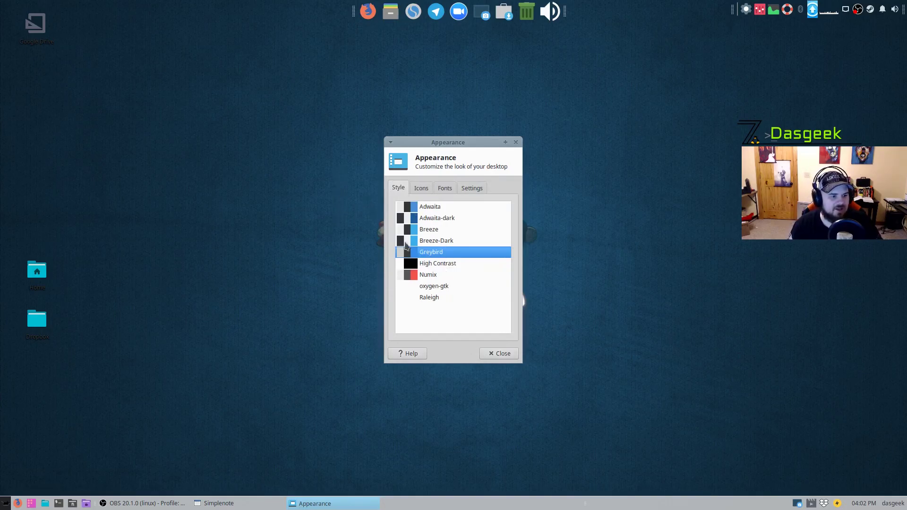
click(429, 286)
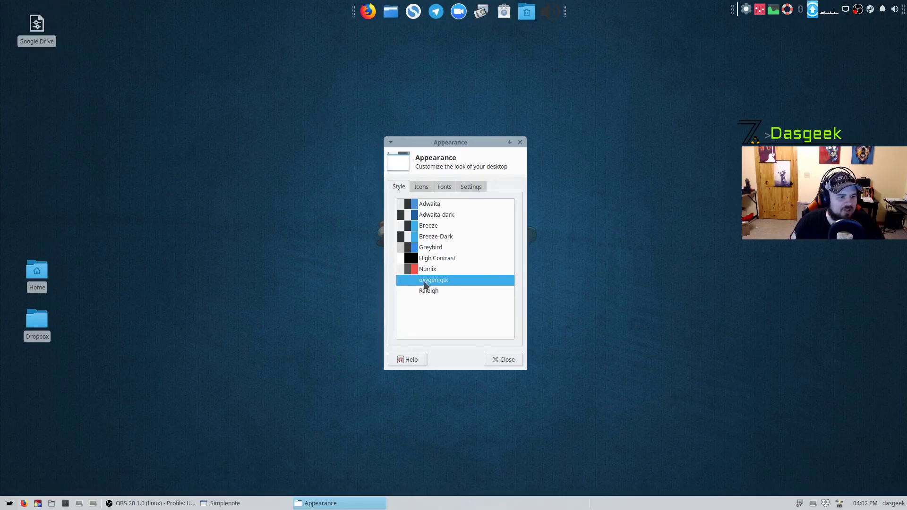
click(429, 208)
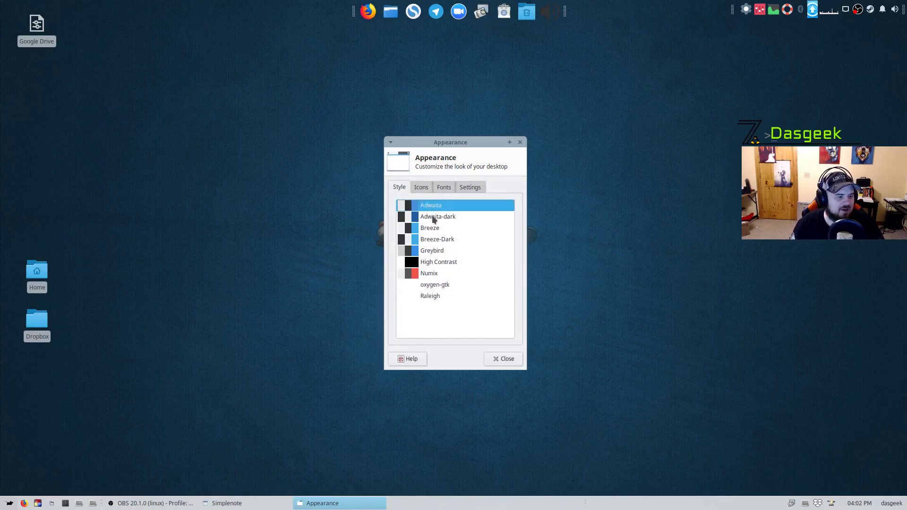
click(432, 216)
click(441, 229)
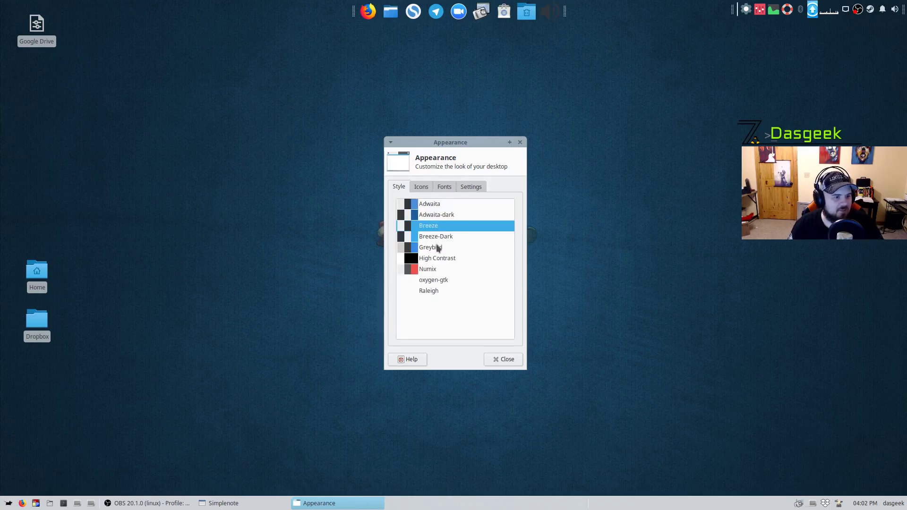
click(436, 246)
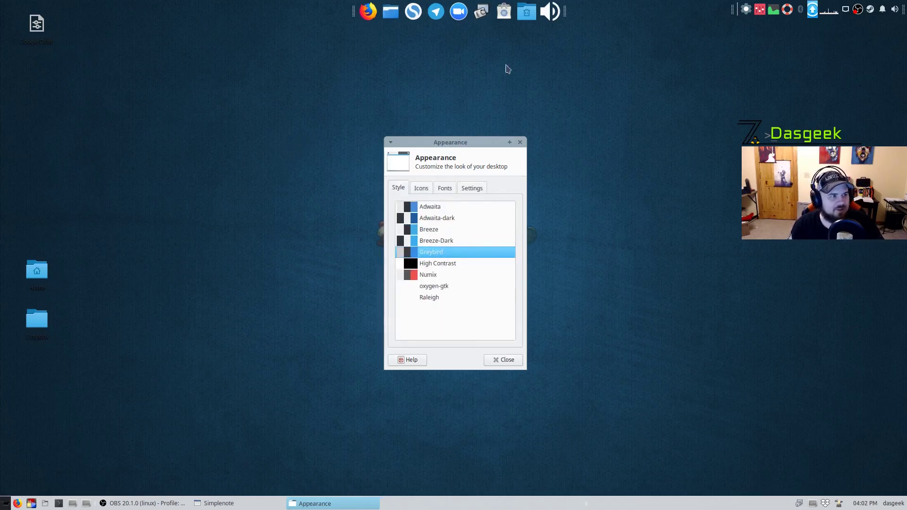
click(507, 362)
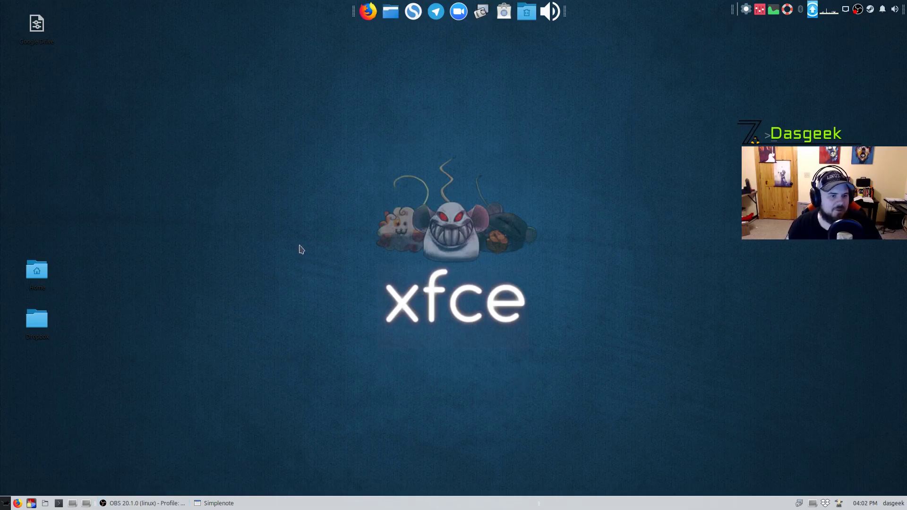
- Search the applications for "windo" and open Window Manager Tweaks
click(6, 503)
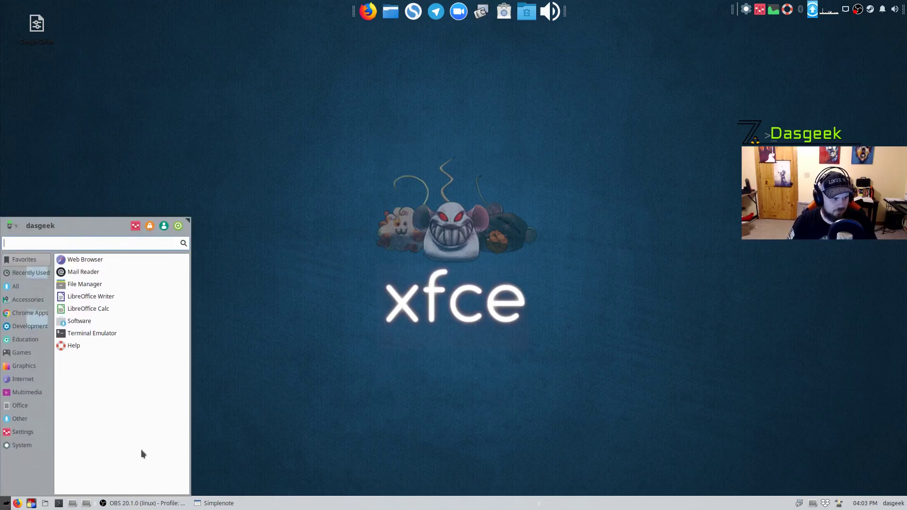
text(windo)
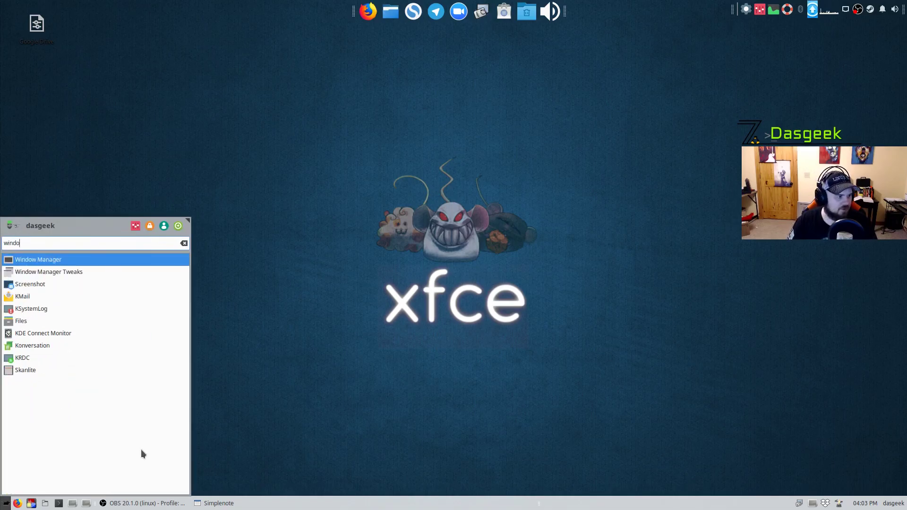
key(Down)
key(Return)
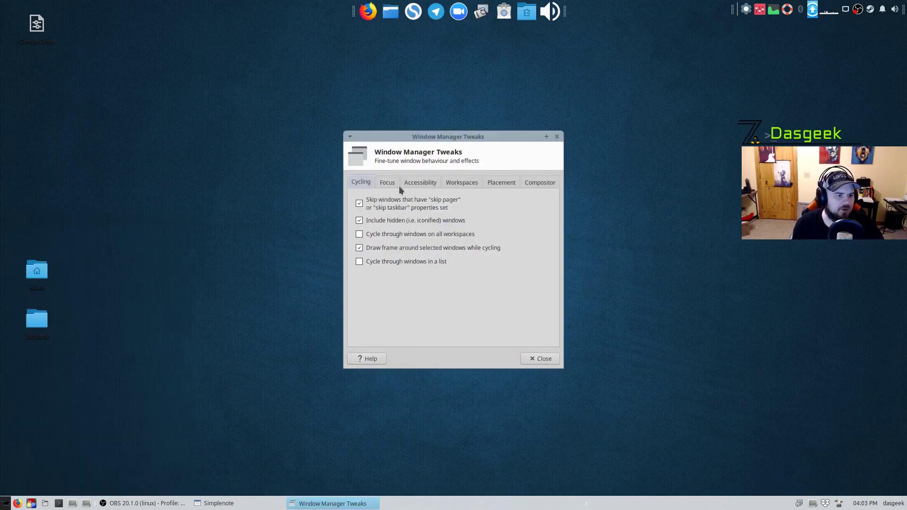
- Review the Cycling, Focus, Accessibility, Workspaces, Placement and Compositor options of Window Manager Tweaks
click(540, 183)
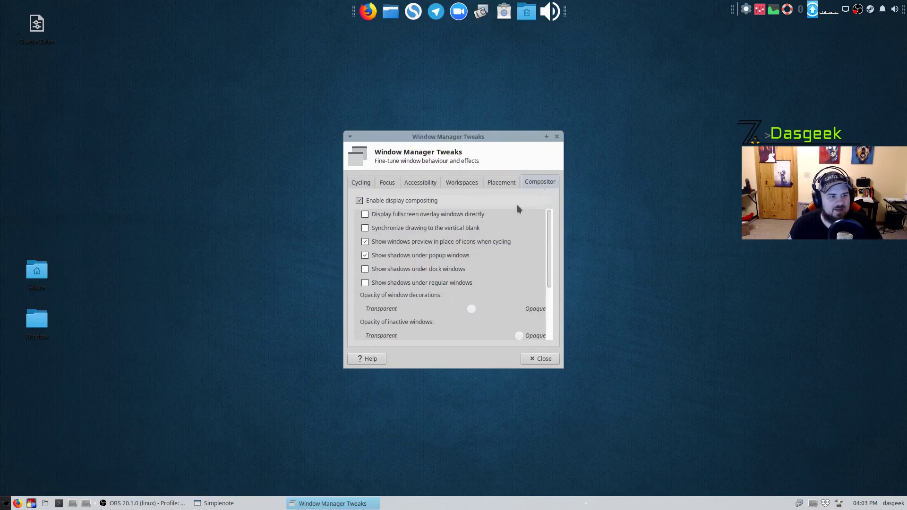
click(362, 184)
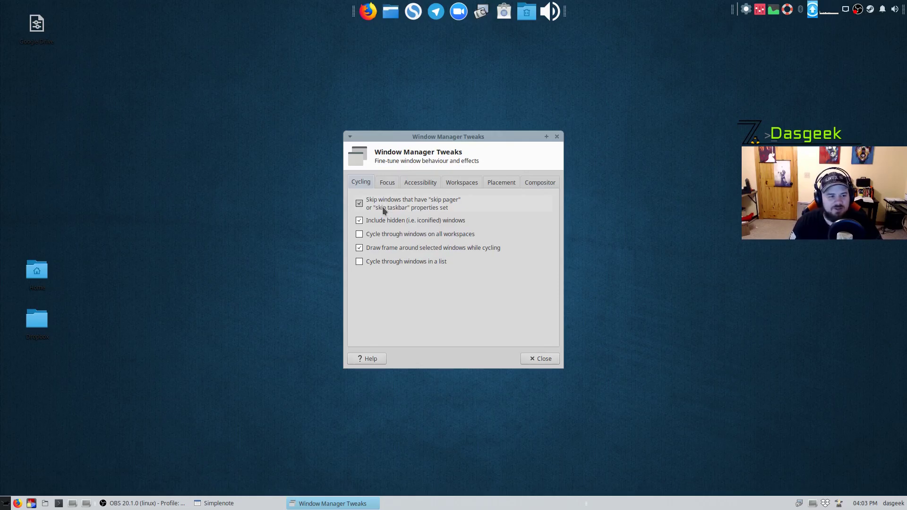
click(387, 183)
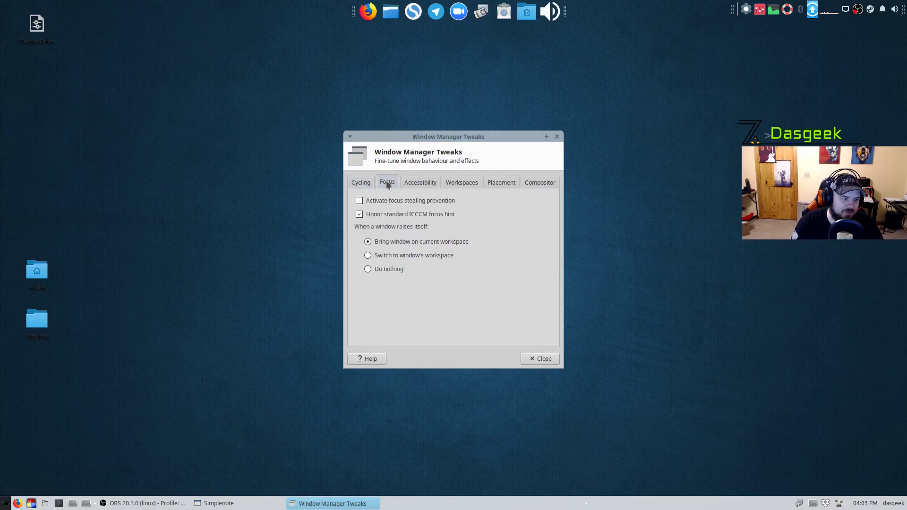
click(421, 185)
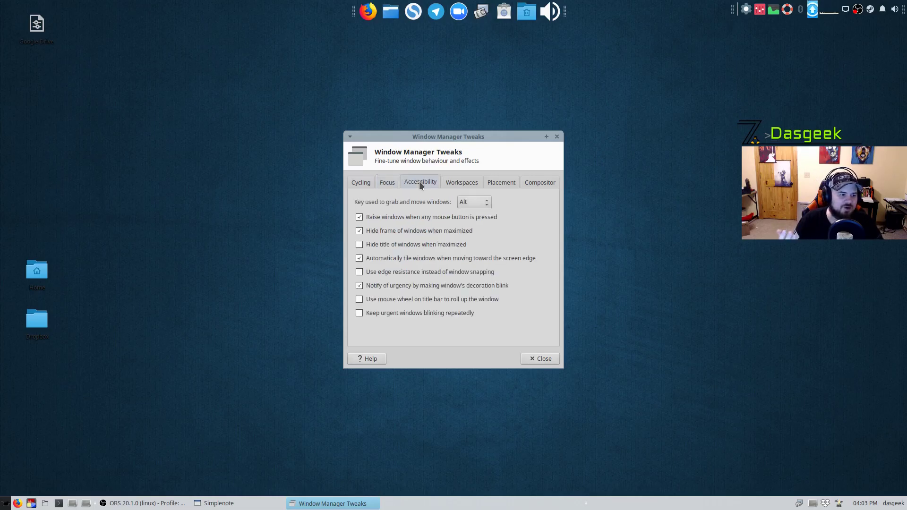
click(477, 184)
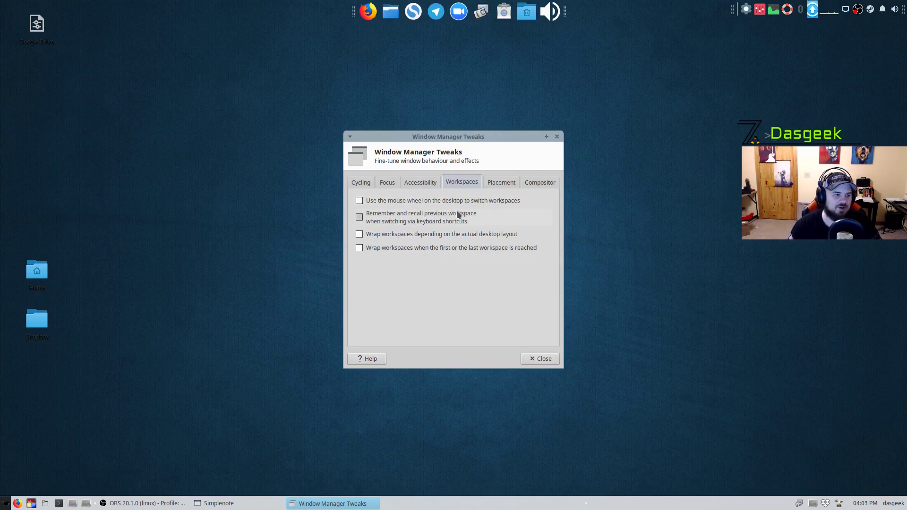
click(503, 184)
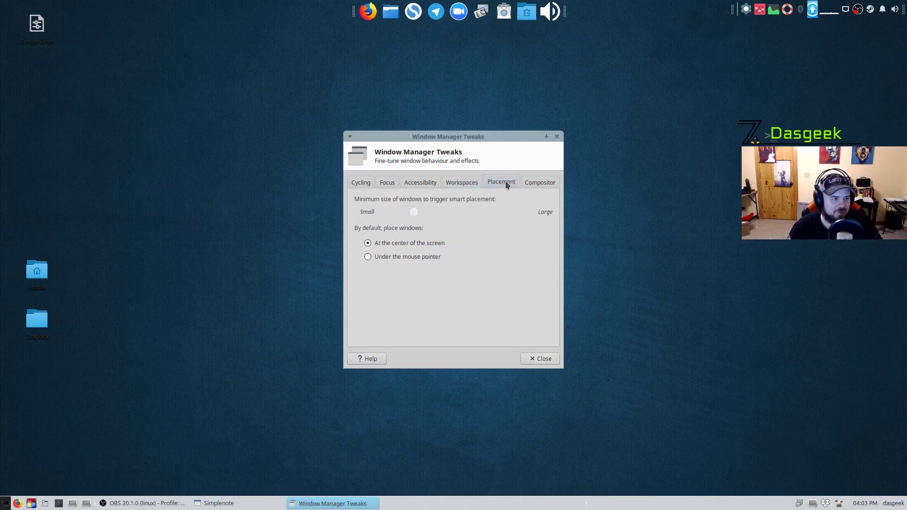
click(545, 184)
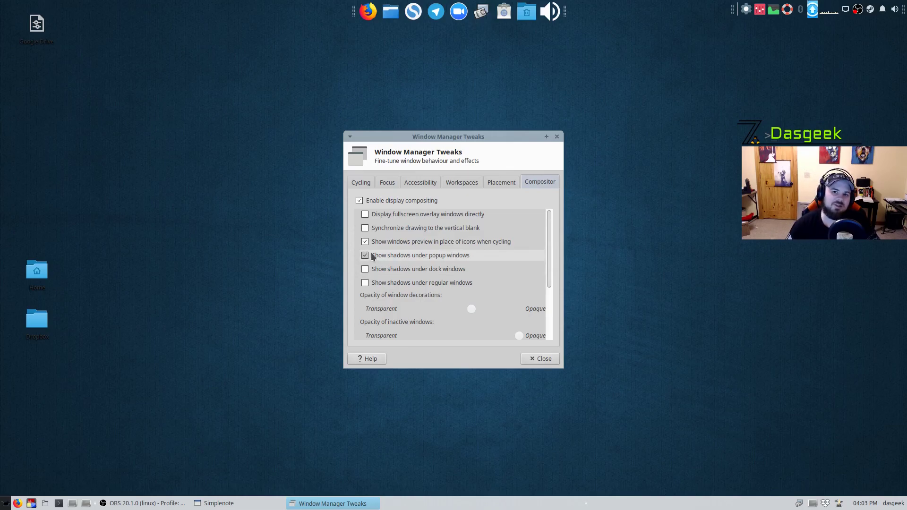
- Lower the compositor's opacity of window decorations to roughly the middle of its range and close Window Manager Tweaks
drag(548, 260, 549, 292)
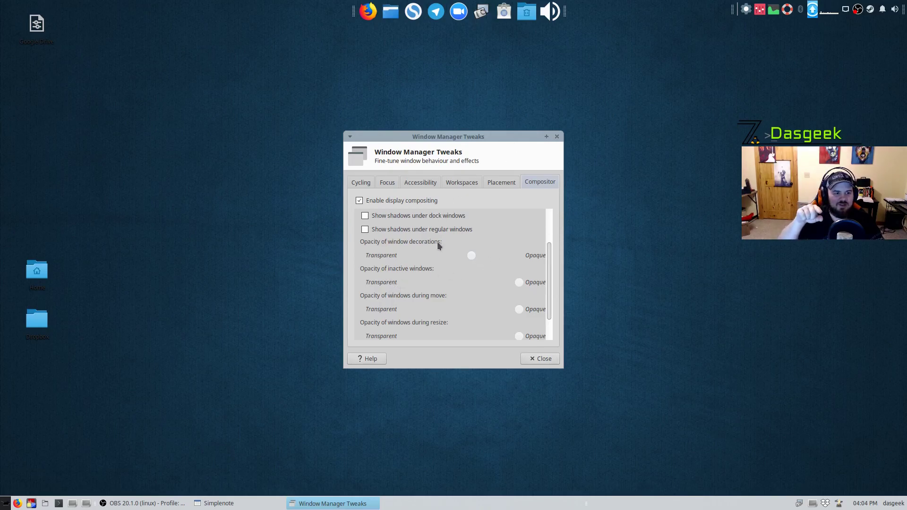
mouse_move(474, 256)
mouse_down()
mouse_move(509, 254)
mouse_move(464, 256)
mouse_up()
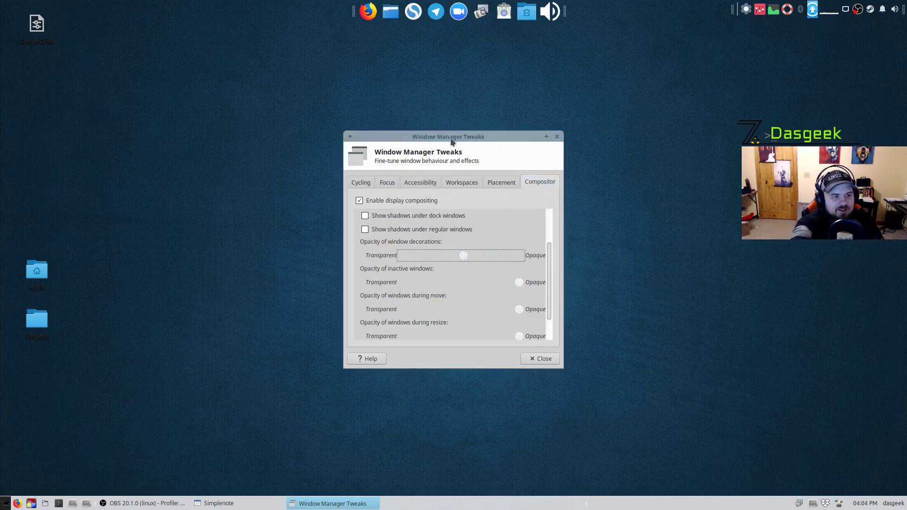
drag(492, 254, 468, 256)
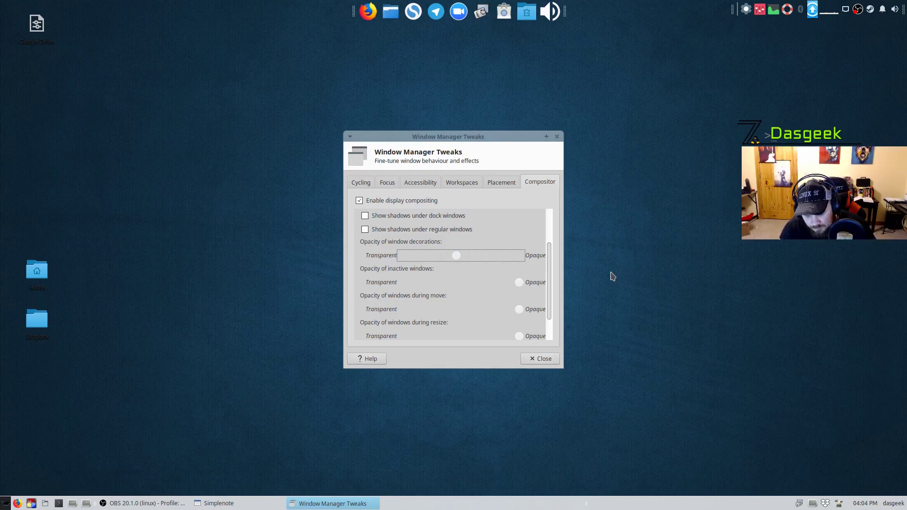
click(558, 137)
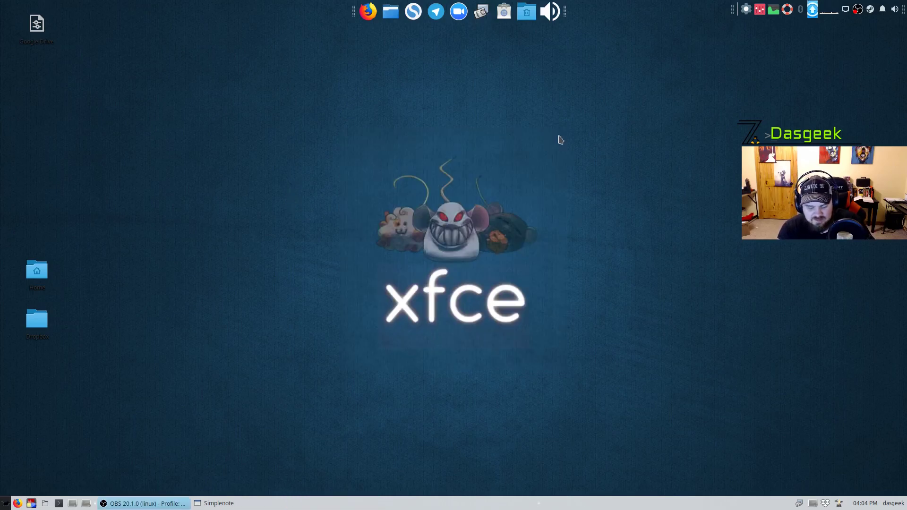
- Open the home folder in the file manager and bring up the File Manager Preferences
click(43, 504)
click(73, 159)
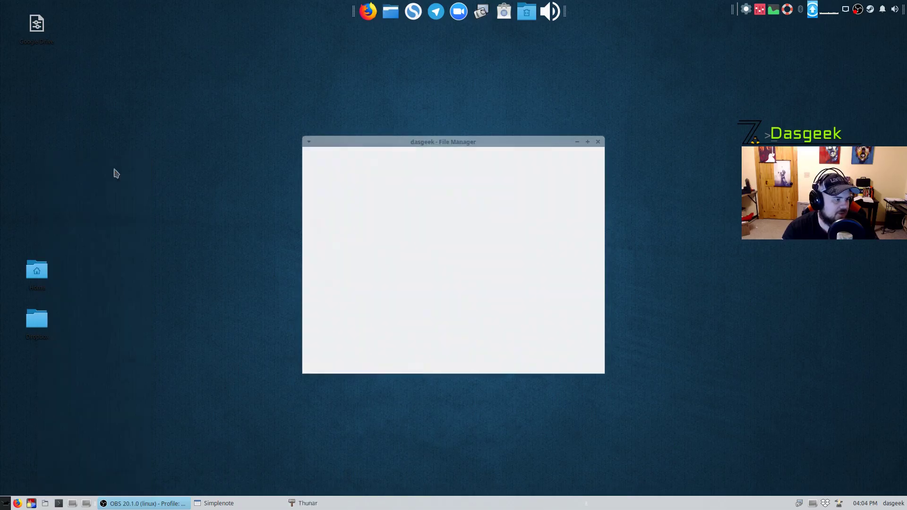
click(344, 151)
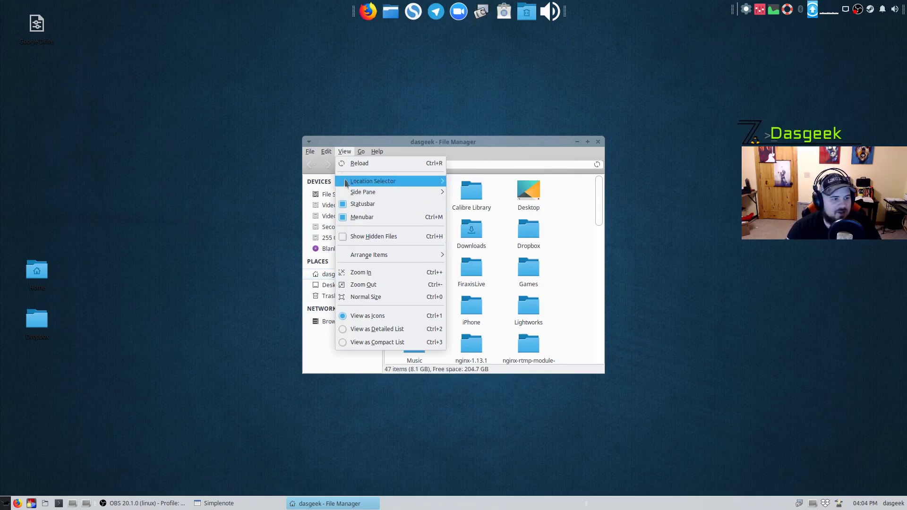
mouse_move(330, 153)
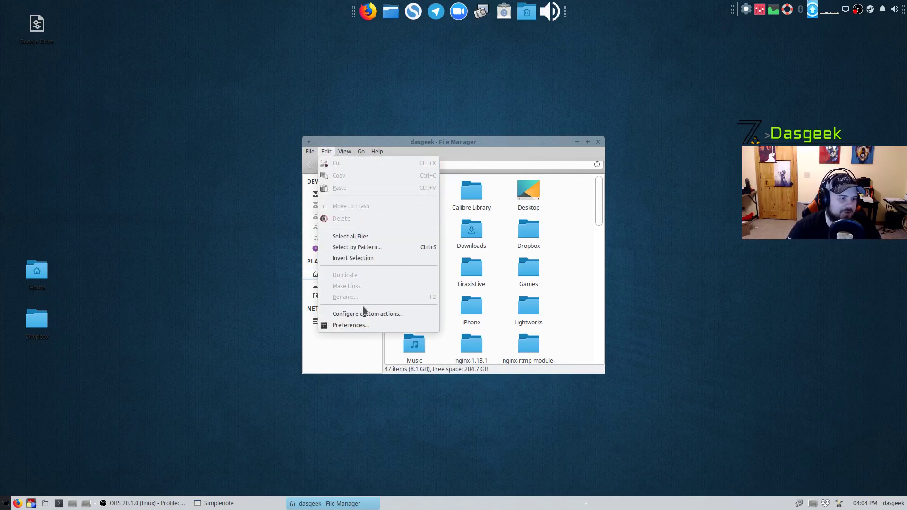
click(357, 326)
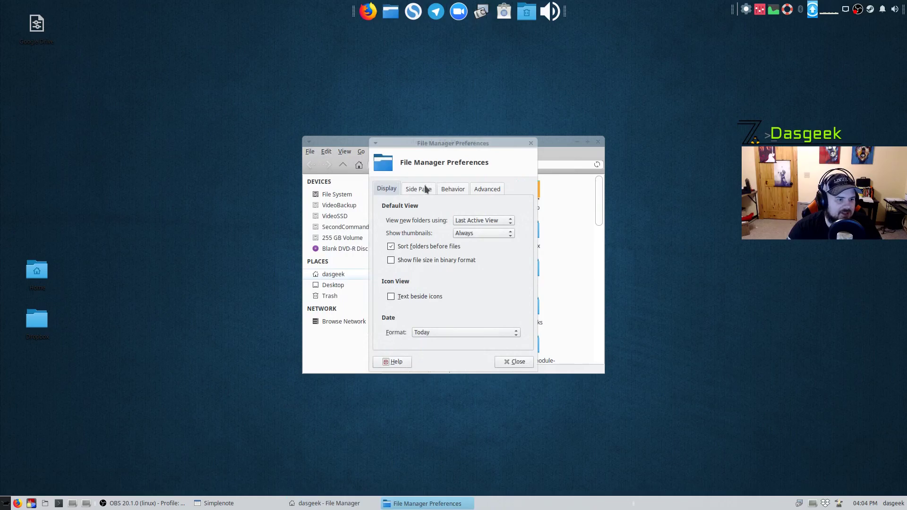
- Keep thumbnails set to Always, move the preferences window beside the file manager, and enable Text beside icons
click(463, 234)
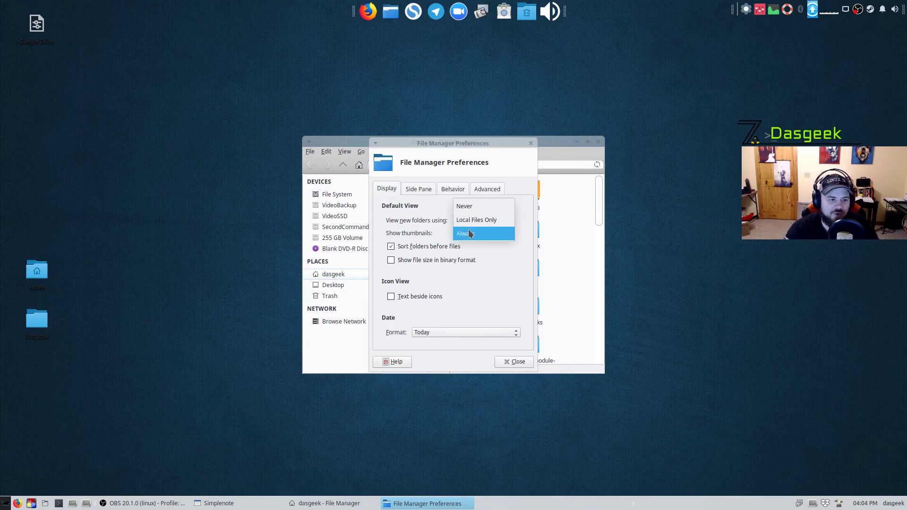
click(472, 234)
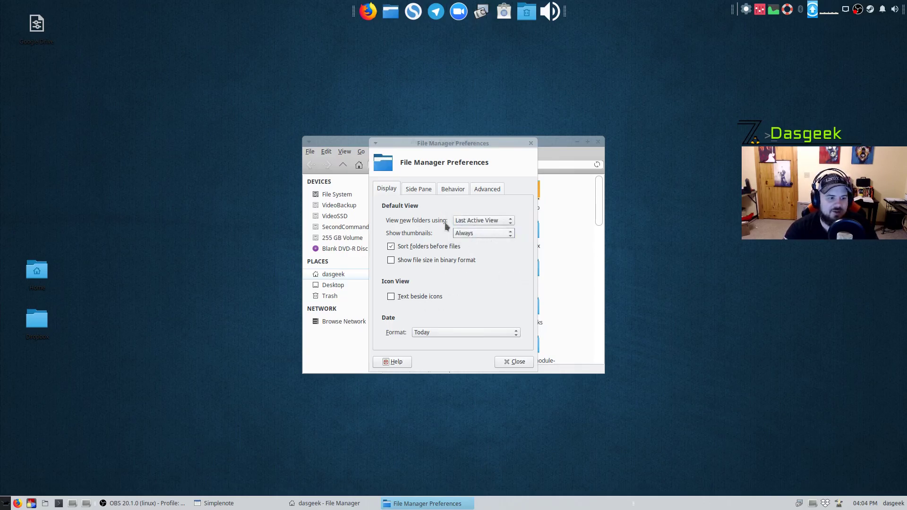
drag(417, 145, 681, 127)
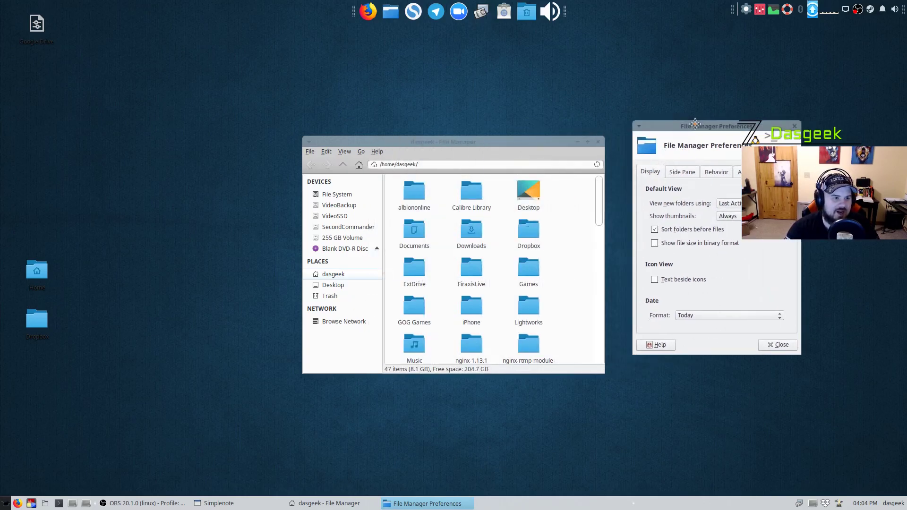
click(655, 279)
click(655, 279)
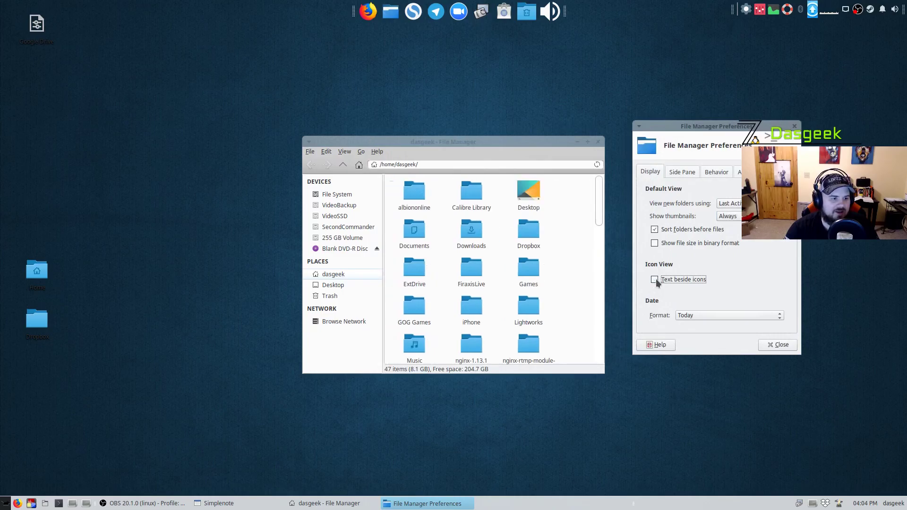
click(655, 280)
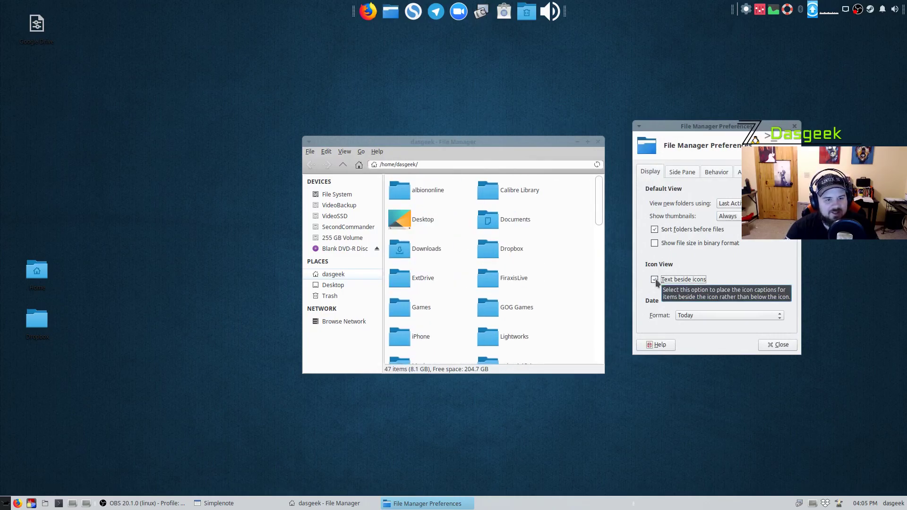
- Try the Small icon size for the side pane's shortcuts and settle on Smaller
click(682, 172)
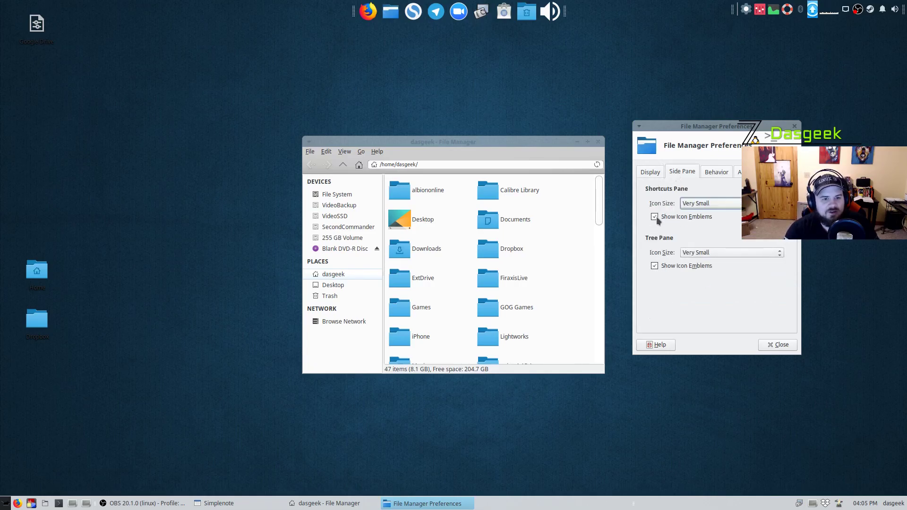
click(696, 204)
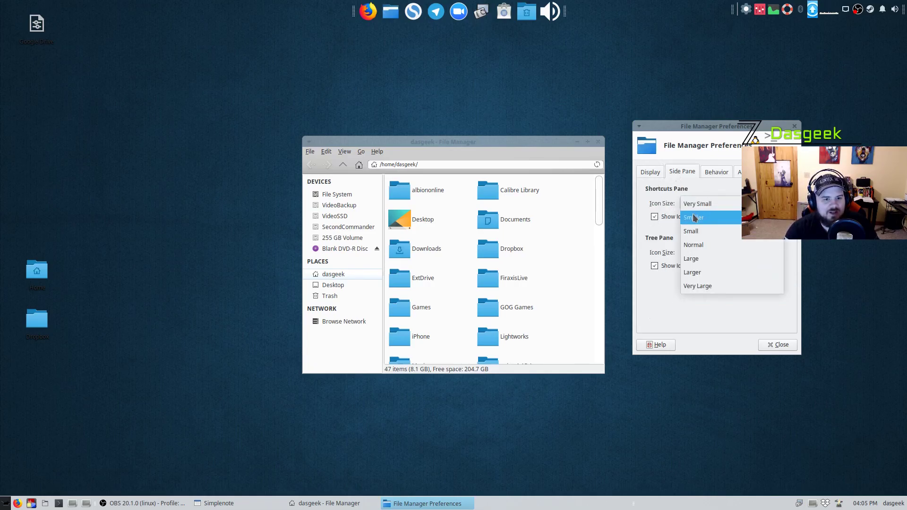
click(694, 218)
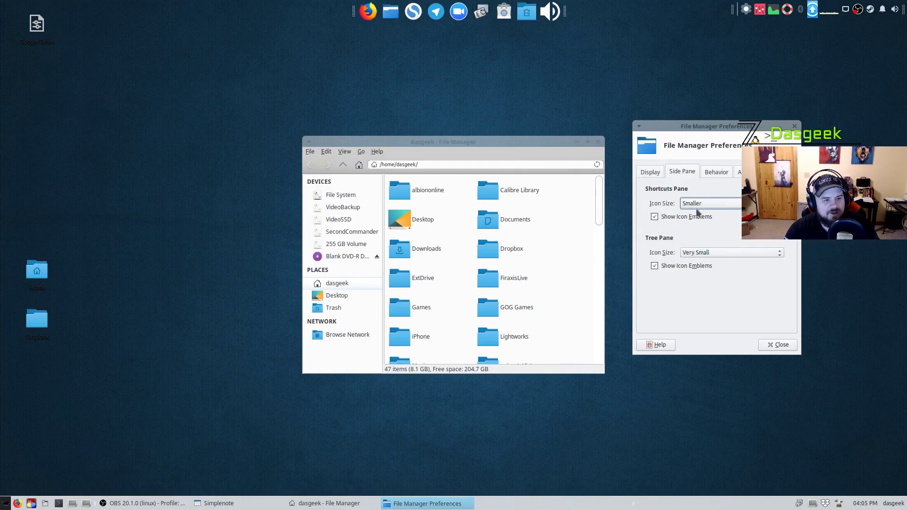
click(699, 205)
click(697, 223)
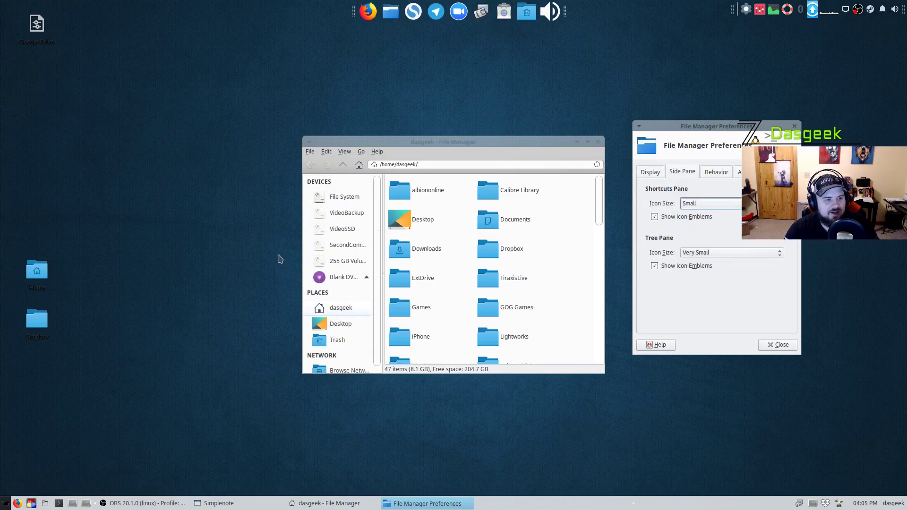
click(683, 204)
click(695, 202)
click(695, 201)
click(695, 191)
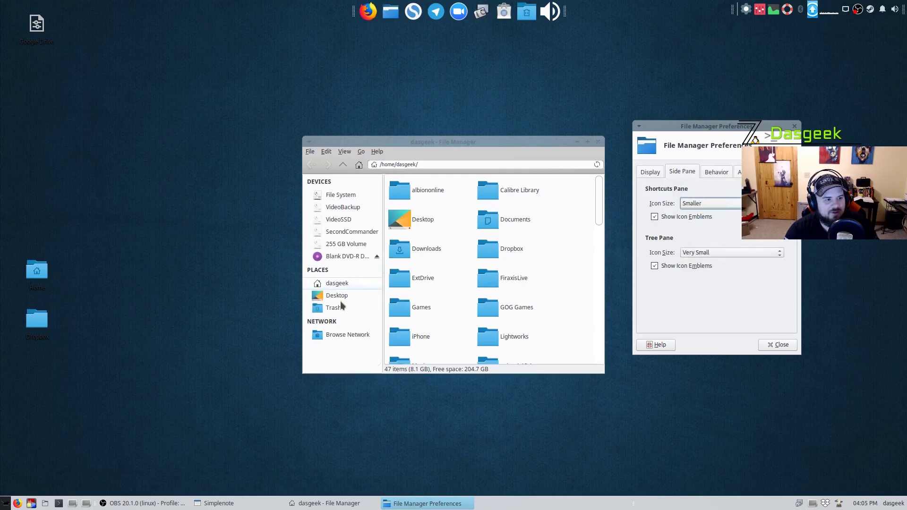
- Set the tree pane's icon size to Smaller
click(702, 251)
click(702, 277)
click(686, 256)
click(691, 239)
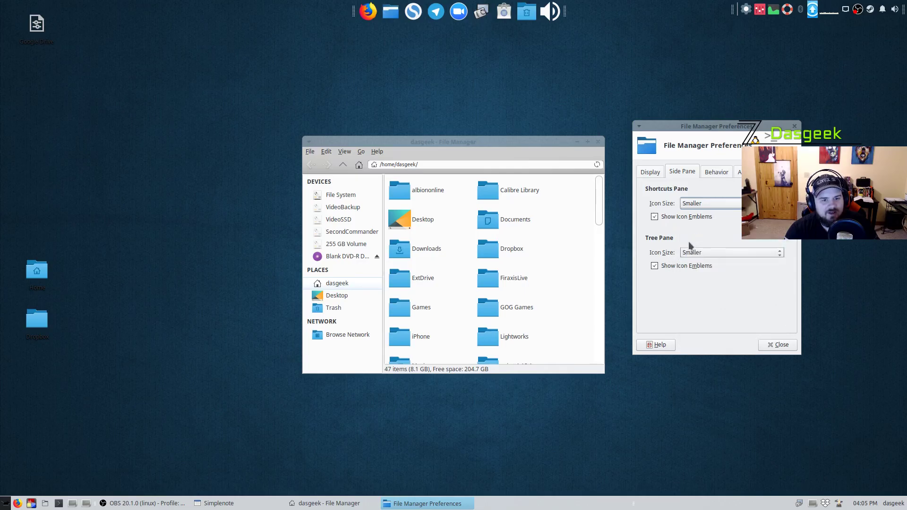
- Review the file manager's Behavior and Advanced preferences and close the preferences
click(712, 172)
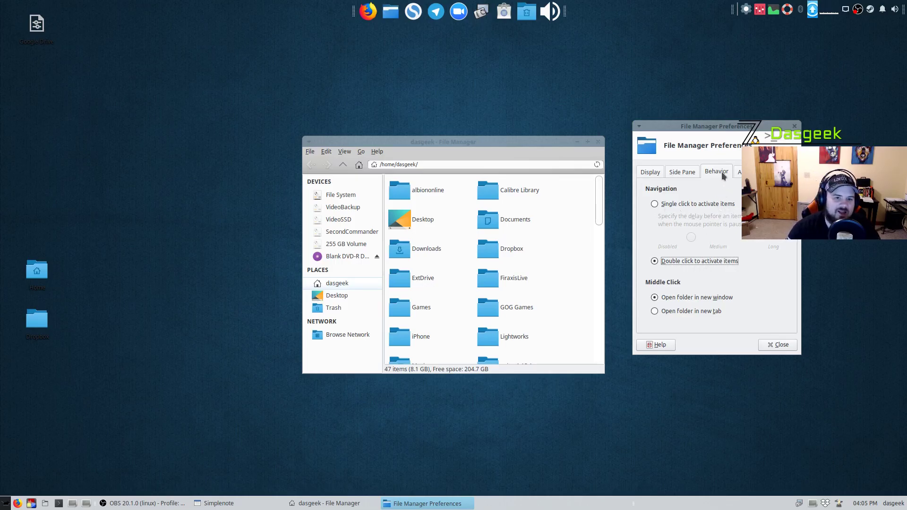
click(739, 172)
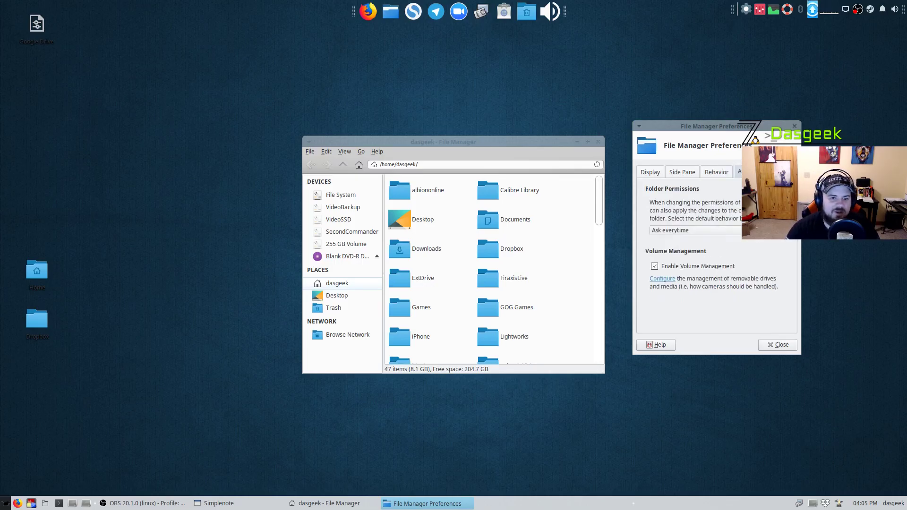
click(776, 344)
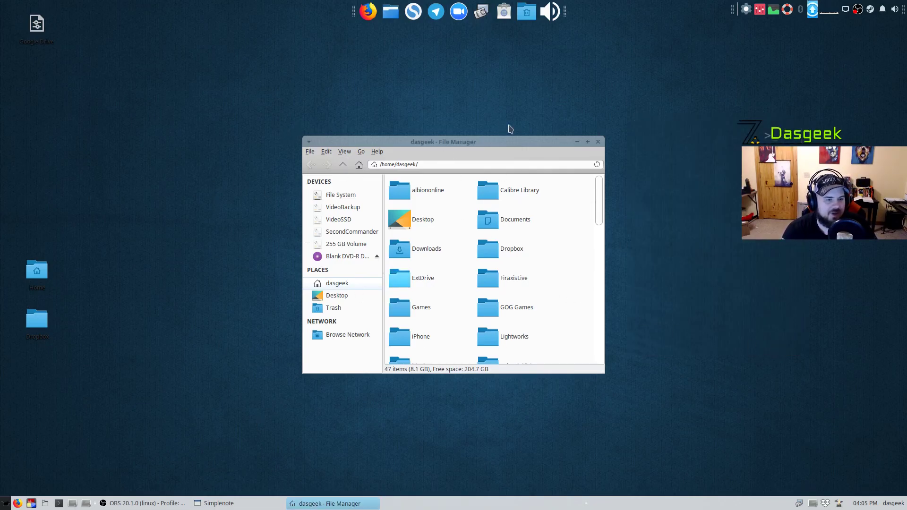
- Close the file manager and move the Google Drive desktop icon directly above the Home icon
click(598, 141)
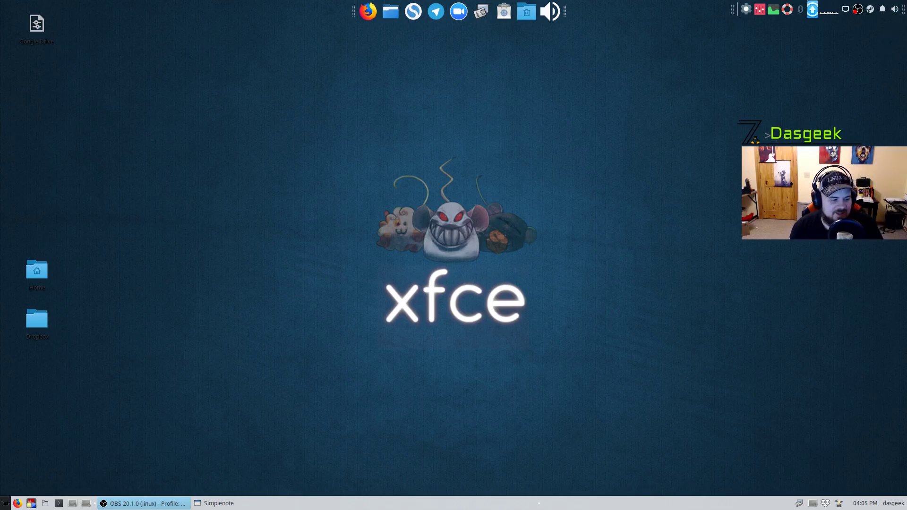
drag(37, 33, 42, 220)
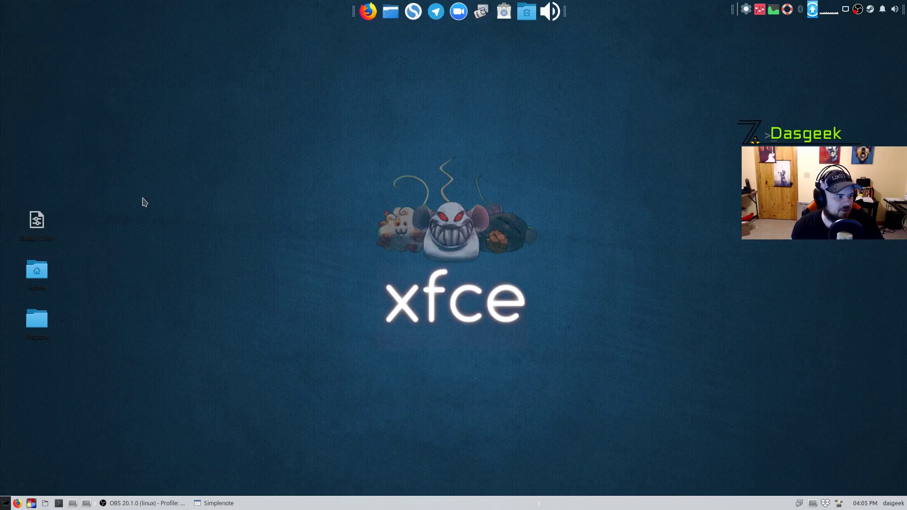
- Examine the fields for creating a URL link on the desktop and cancel without creating one
right_click(149, 162)
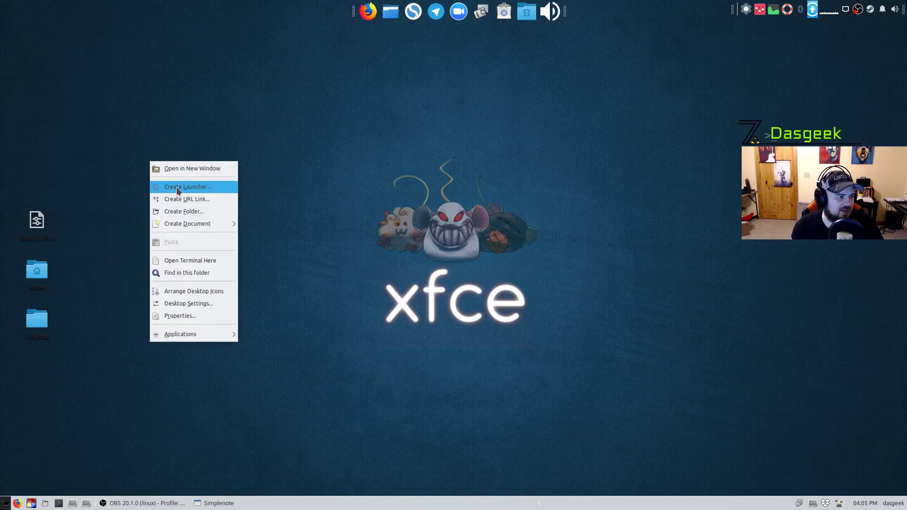
click(192, 199)
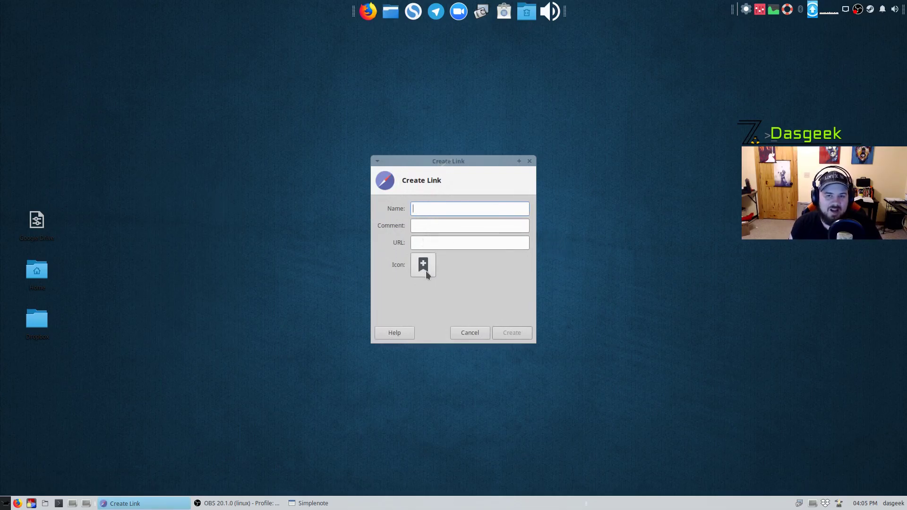
click(470, 336)
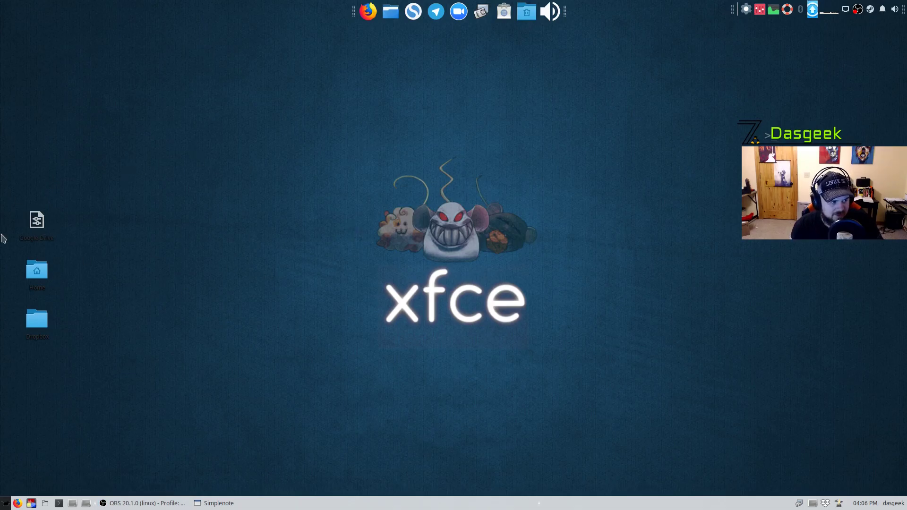
- Browse the uncategorized icons in the Whisker Menu properties and apply xfce4_xicon2 as its panel button icon
right_click(2, 505)
click(52, 434)
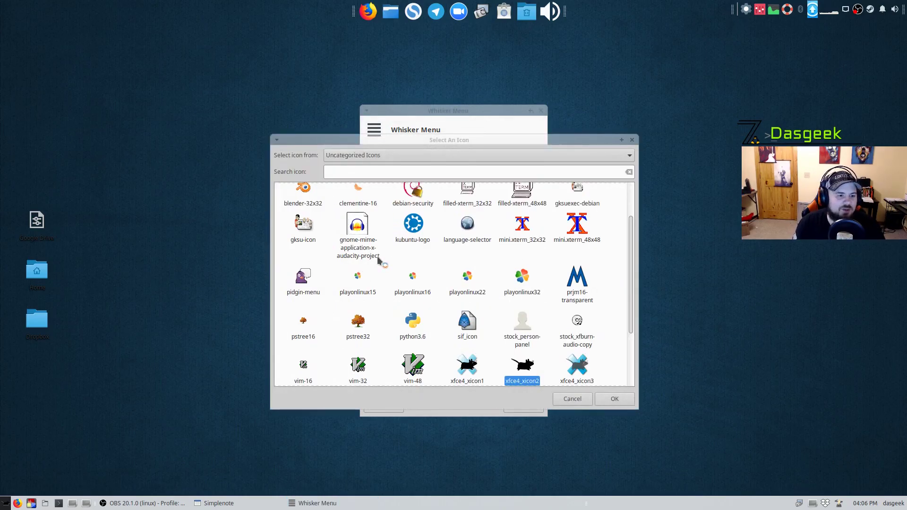
scroll(380, 259, down, 3)
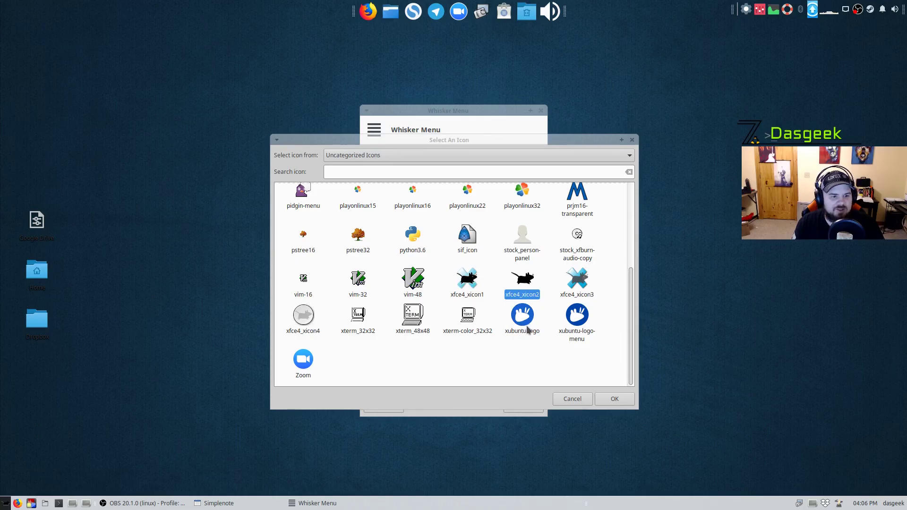
click(615, 399)
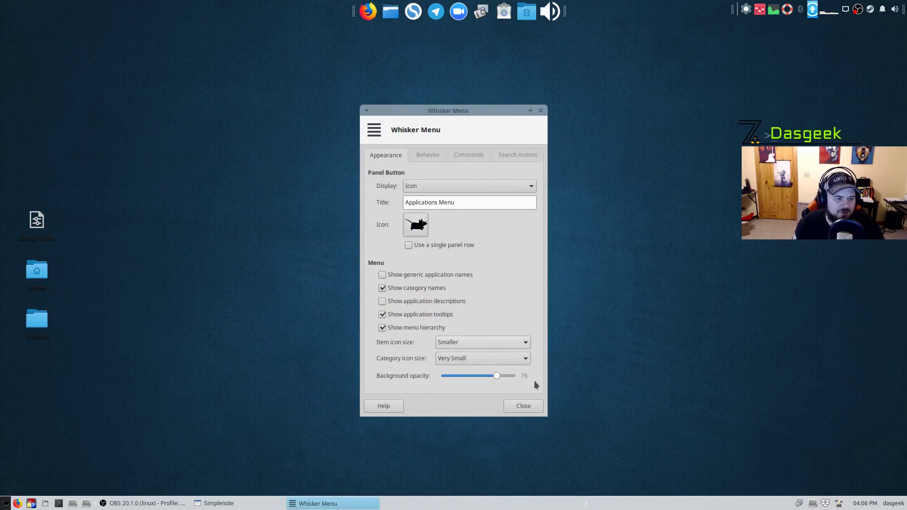
- Resize the open Whisker Menu from its upper corner and close its properties dialog
click(6, 503)
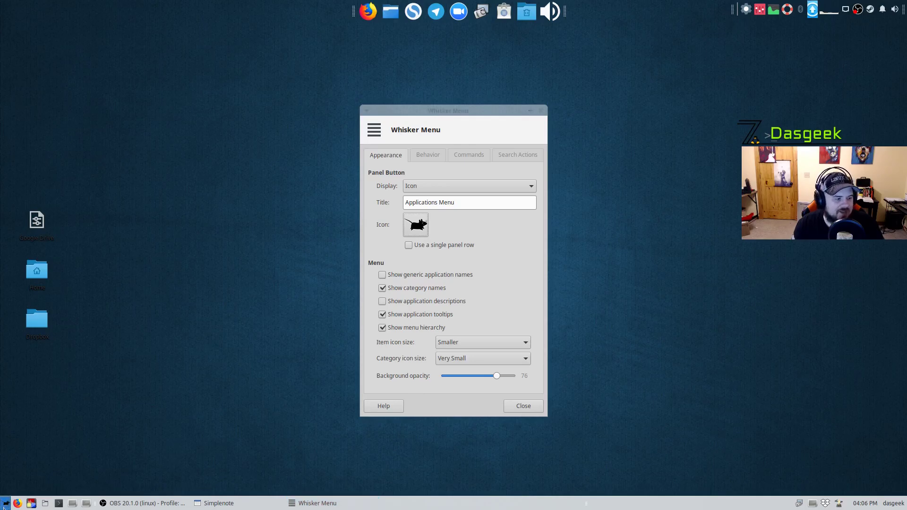
drag(186, 222, 200, 234)
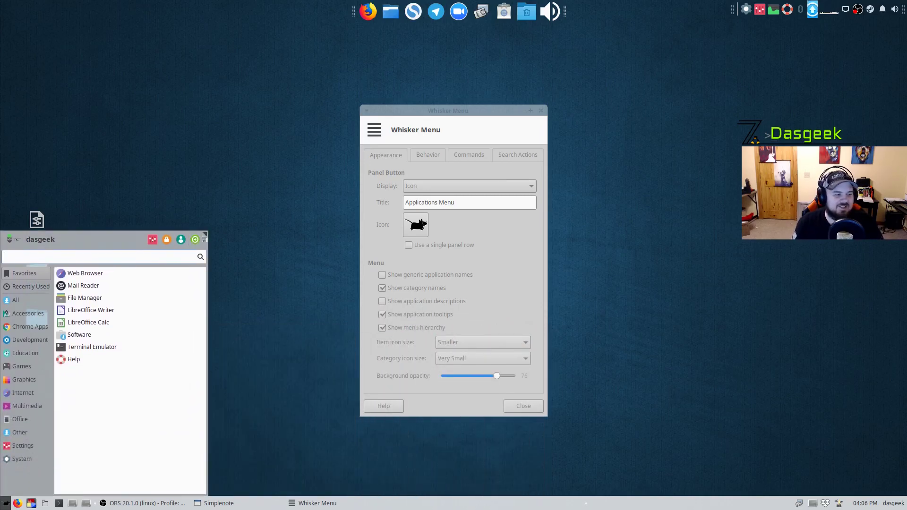
click(303, 265)
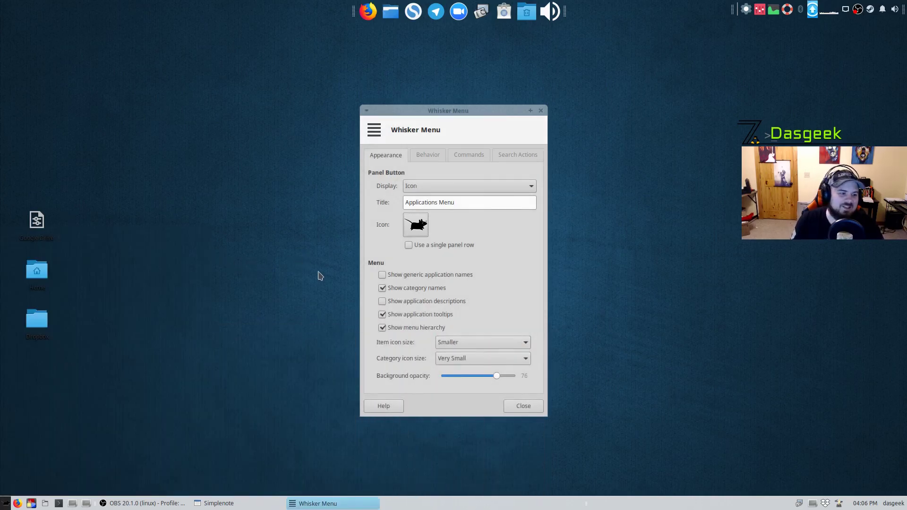
click(543, 110)
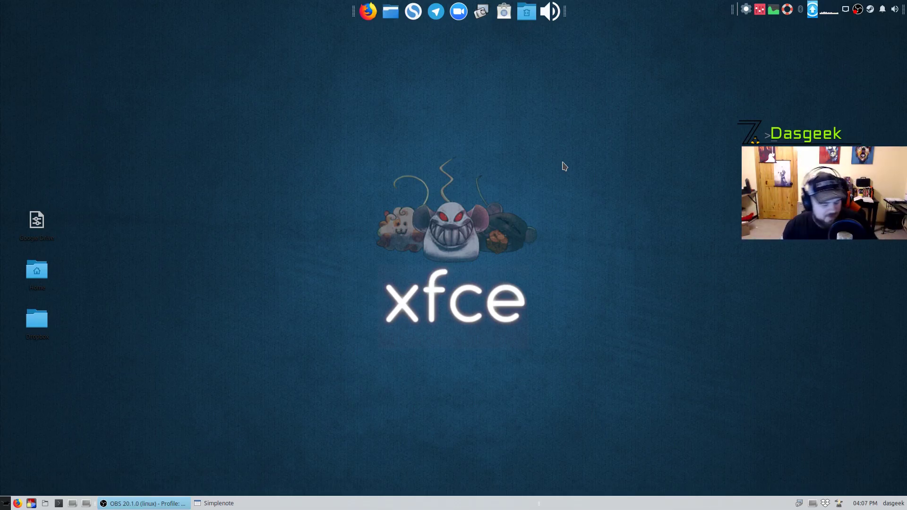
- Search the Whisker Menu for "xfdas", launch Xfdashboard, and examine its applications and windows views before leaving it
click(6, 503)
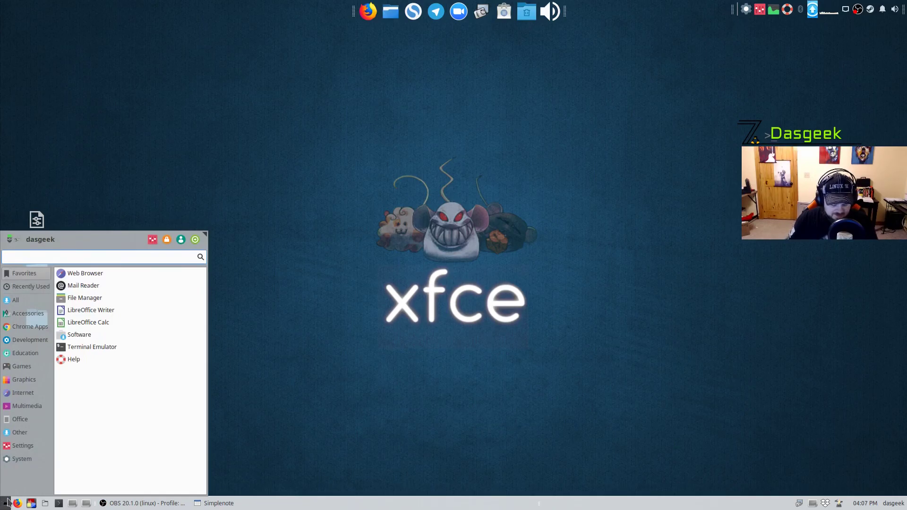
text(xfdas)
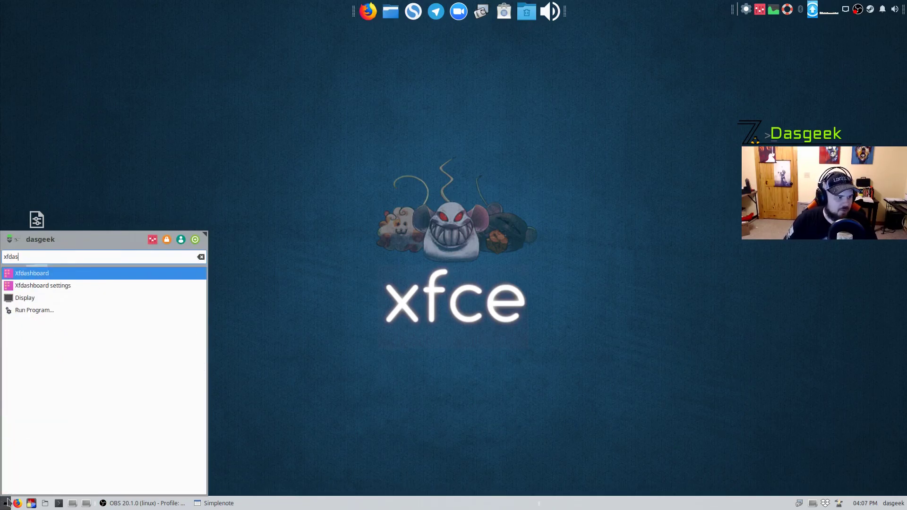
key(Return)
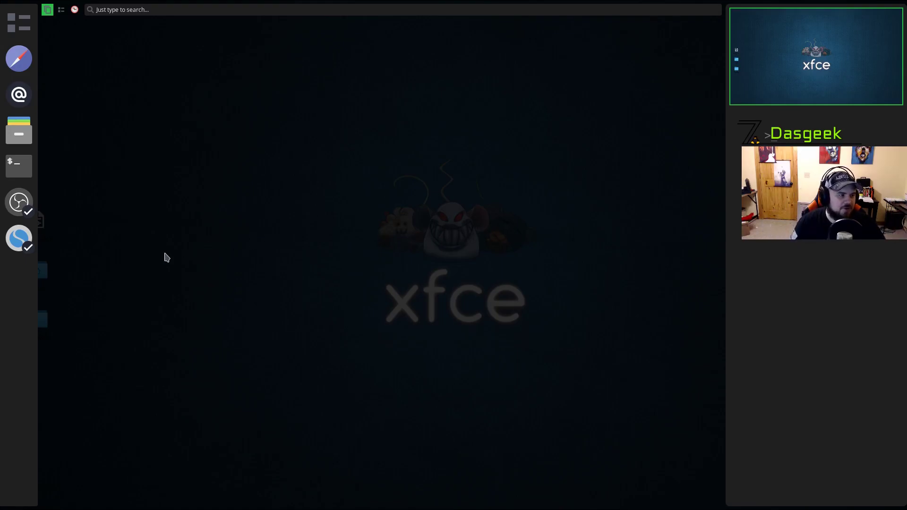
click(29, 23)
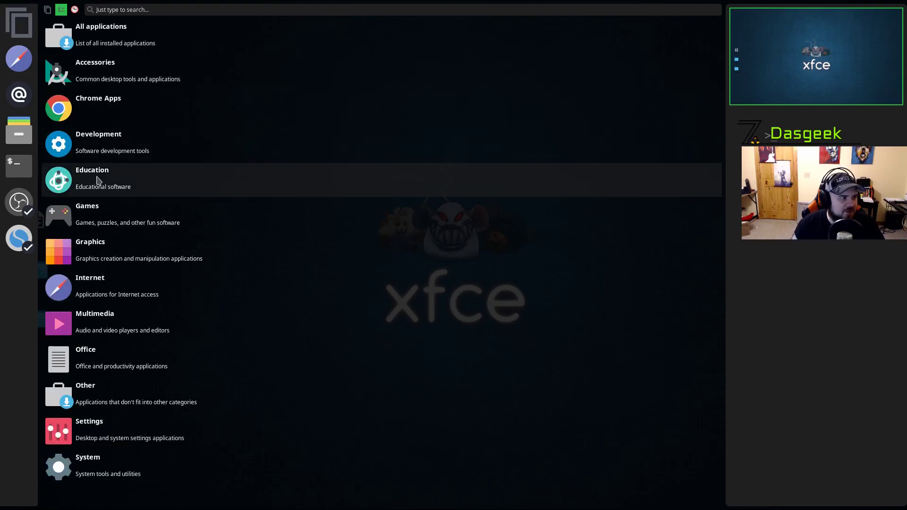
click(22, 34)
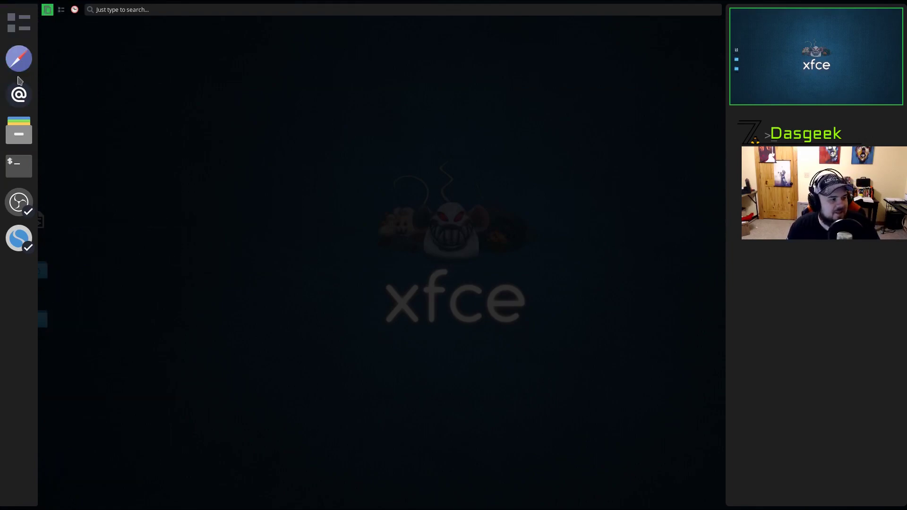
click(174, 111)
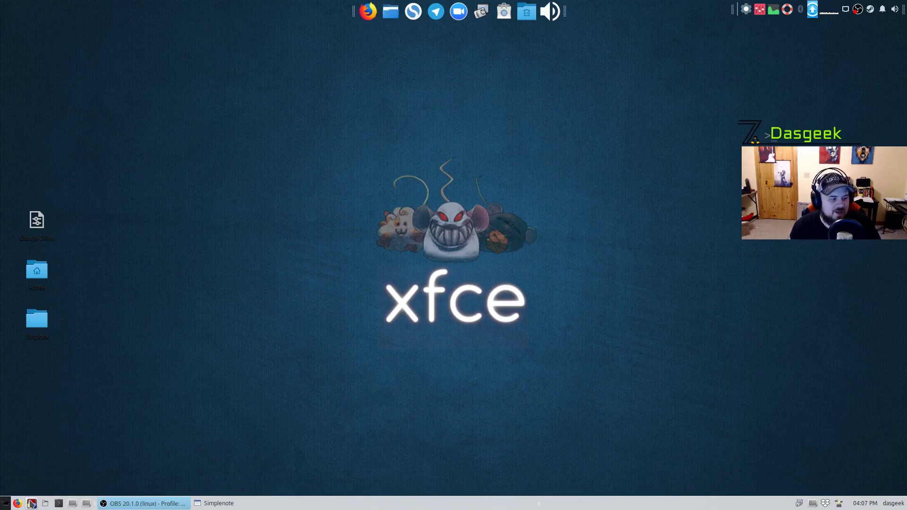
- Reopen Xfdashboard from its panel launcher, browse the list of all installed applications and exit the dashboard
click(31, 503)
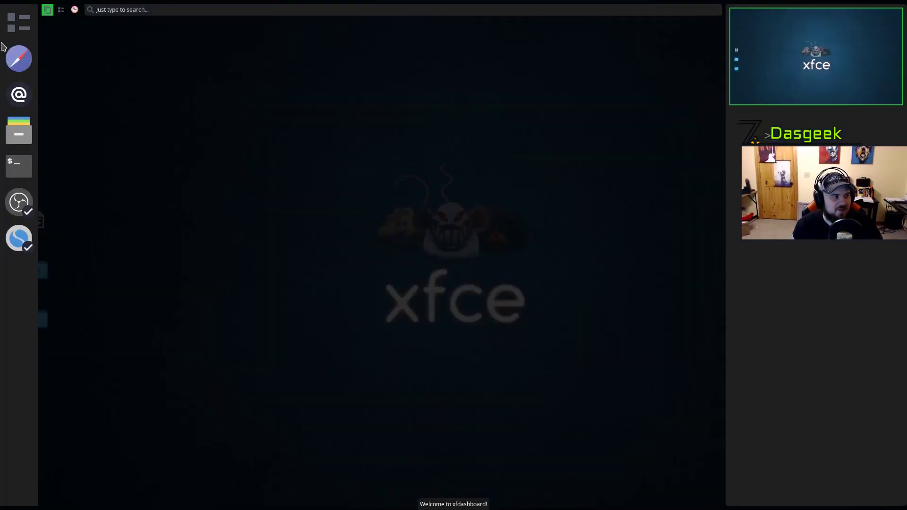
click(8, 31)
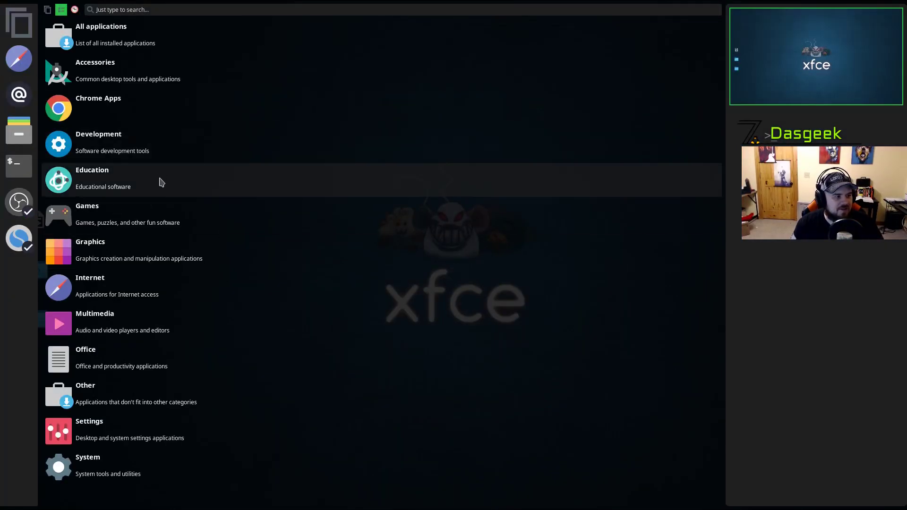
click(91, 30)
scroll(174, 336, down, 15)
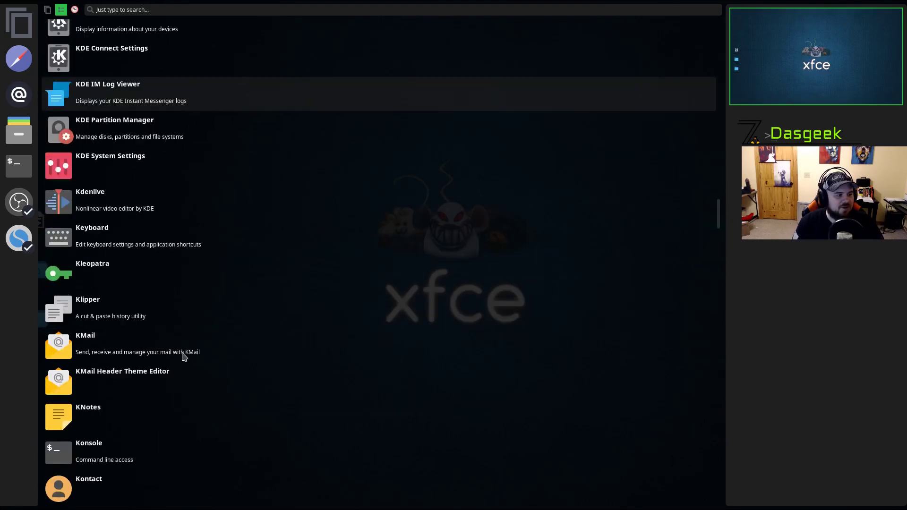
scroll(184, 358, down, 8)
key(Escape)
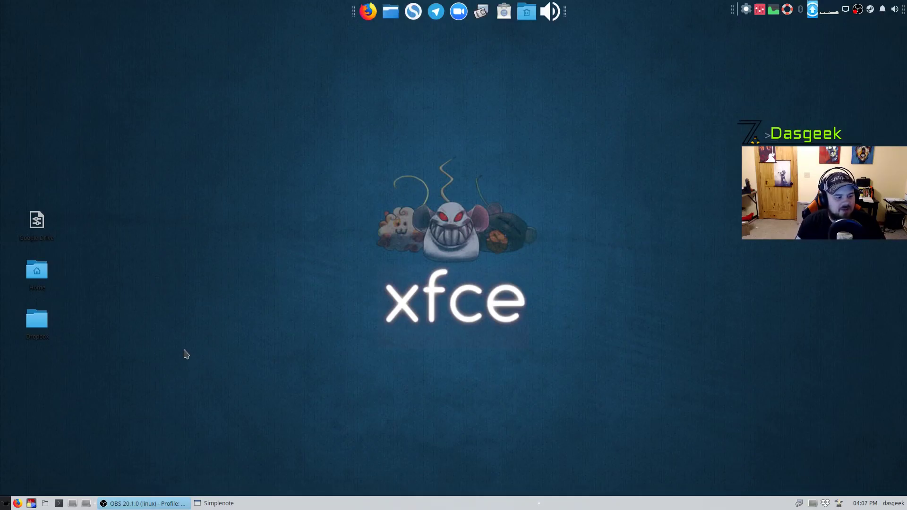